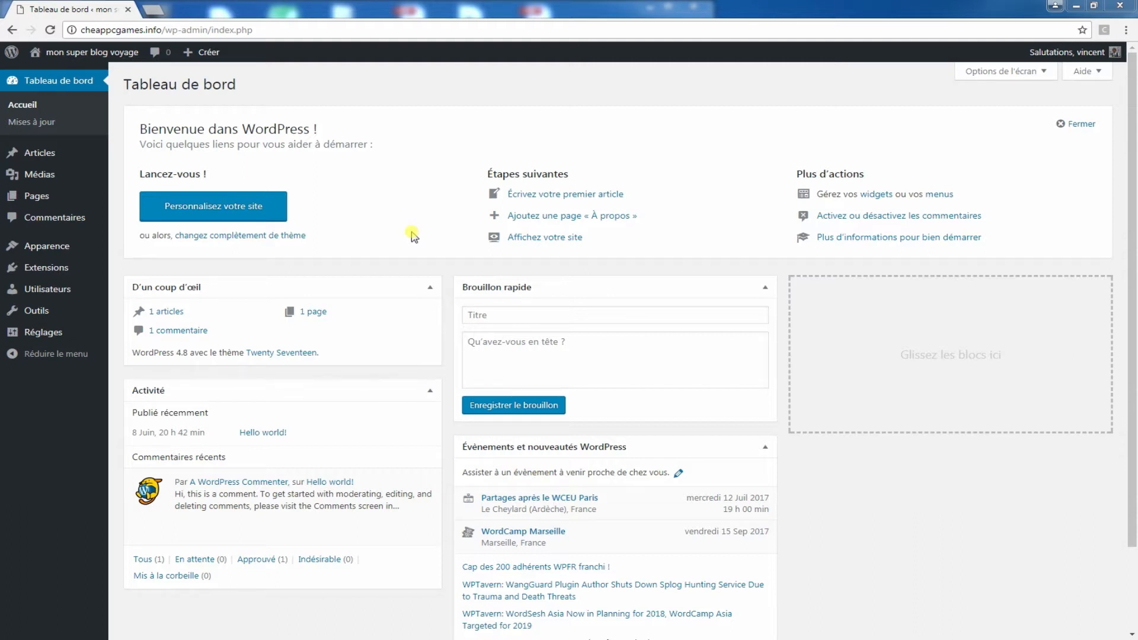
Step: Move the "Hello world!" article to the trash and delete it permanently
{"action": "left_click", "coordinate": [42, 154]}
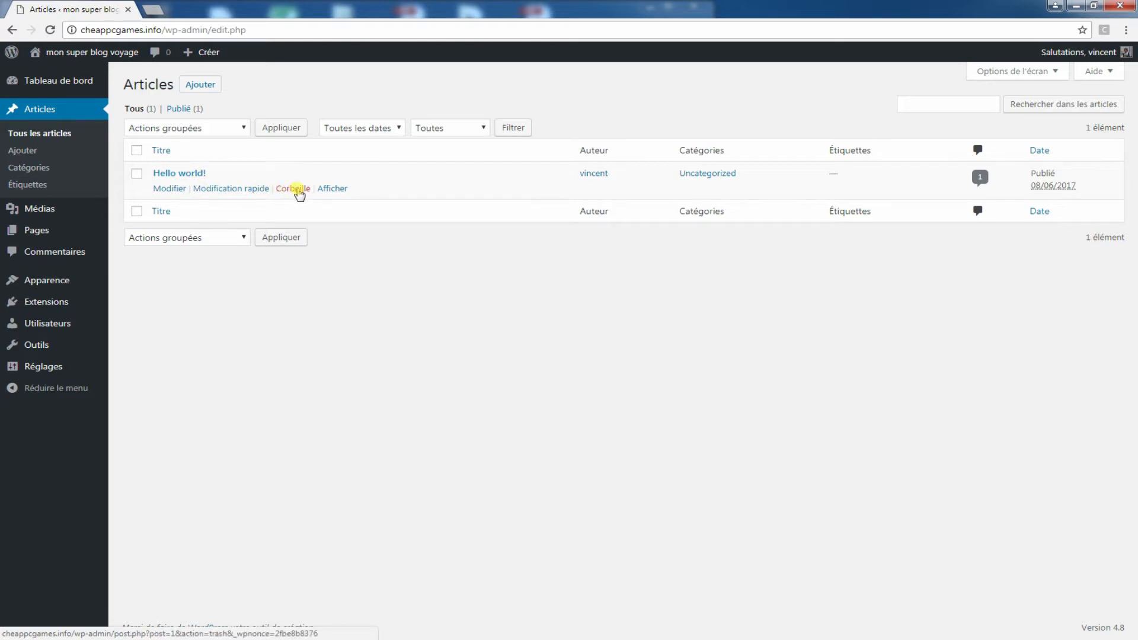
{"action": "left_click", "coordinate": [295, 189]}
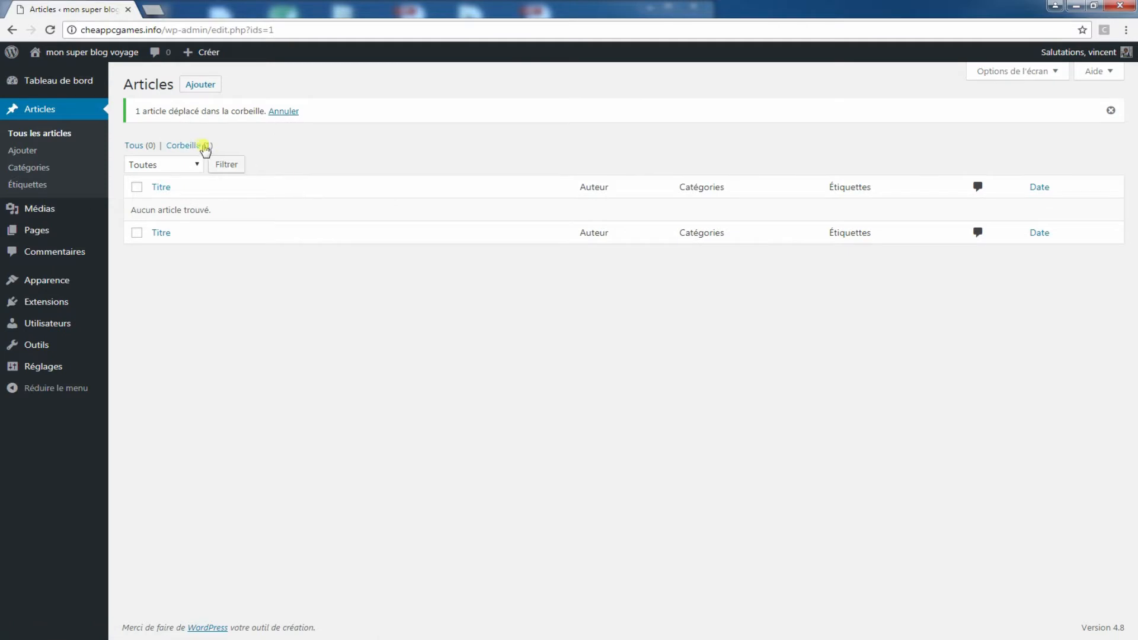
{"action": "left_click", "coordinate": [199, 146]}
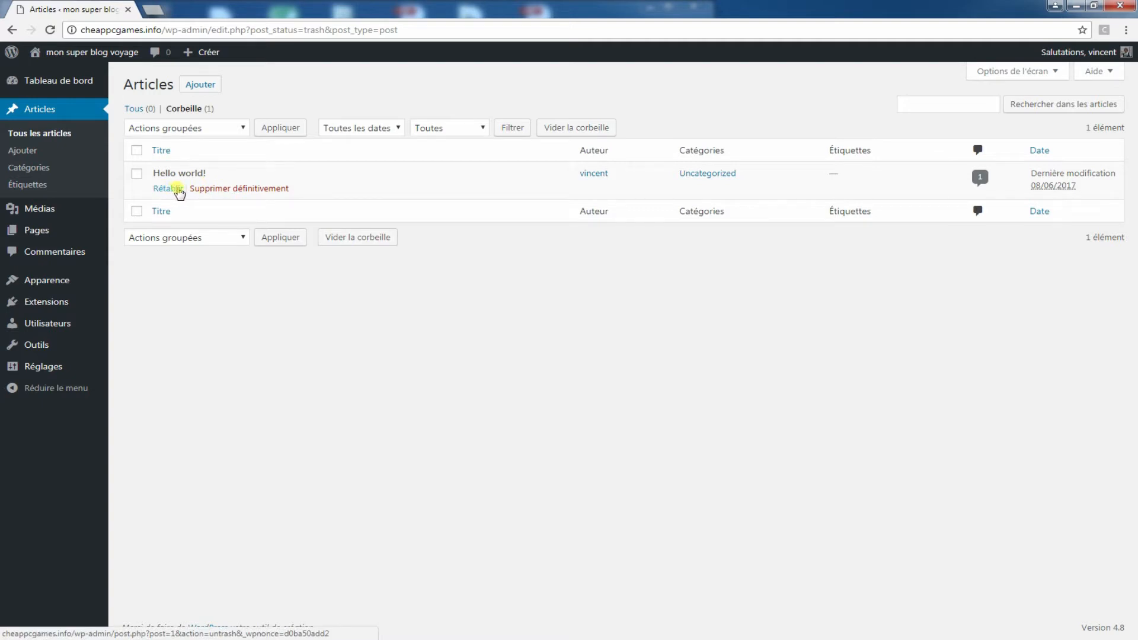
{"action": "left_click", "coordinate": [228, 190]}
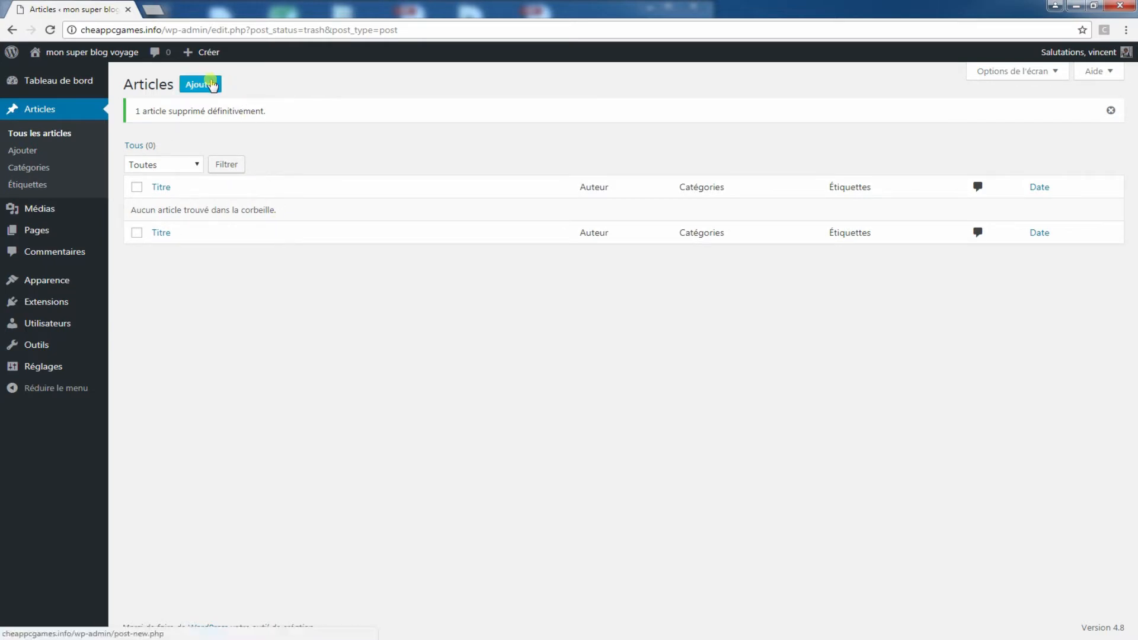
Step: Create a new article titled "Comment créer un blog"
{"action": "left_click", "coordinate": [210, 85]}
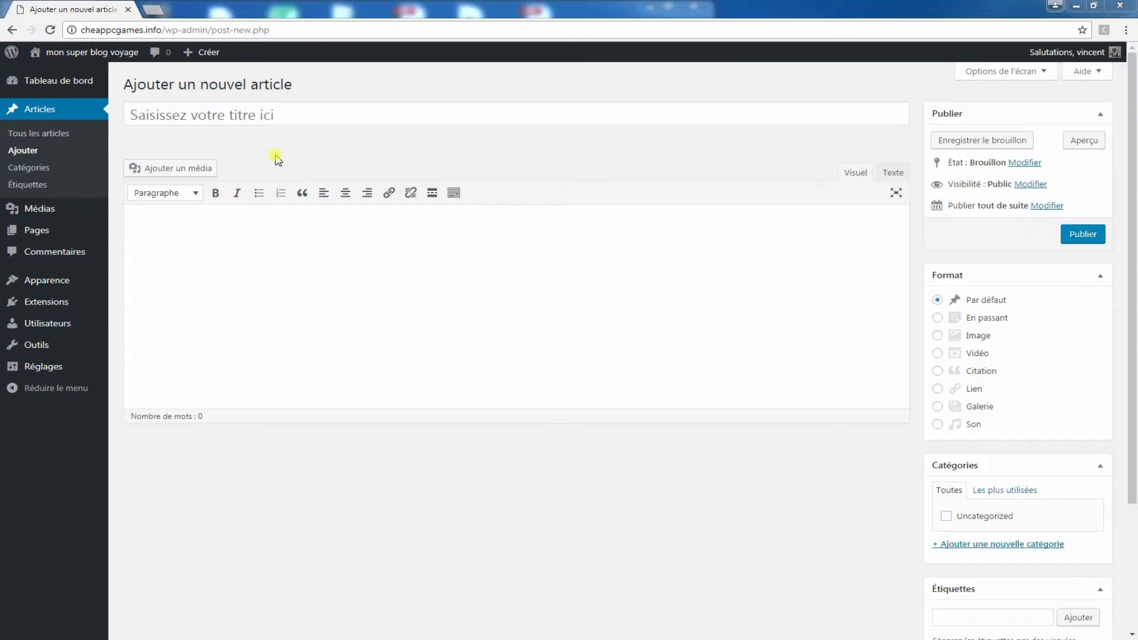
{"action": "left_click", "coordinate": [293, 115]}
{"action": "type", "text": "Co"}
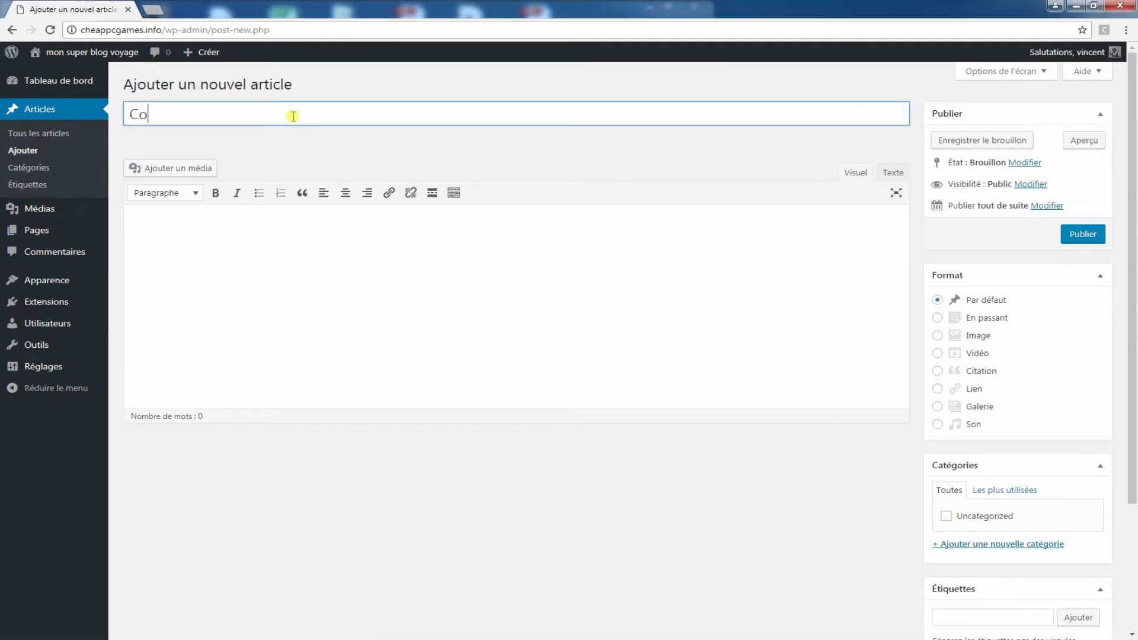
{"action": "type", "text": "mment créer un b"}
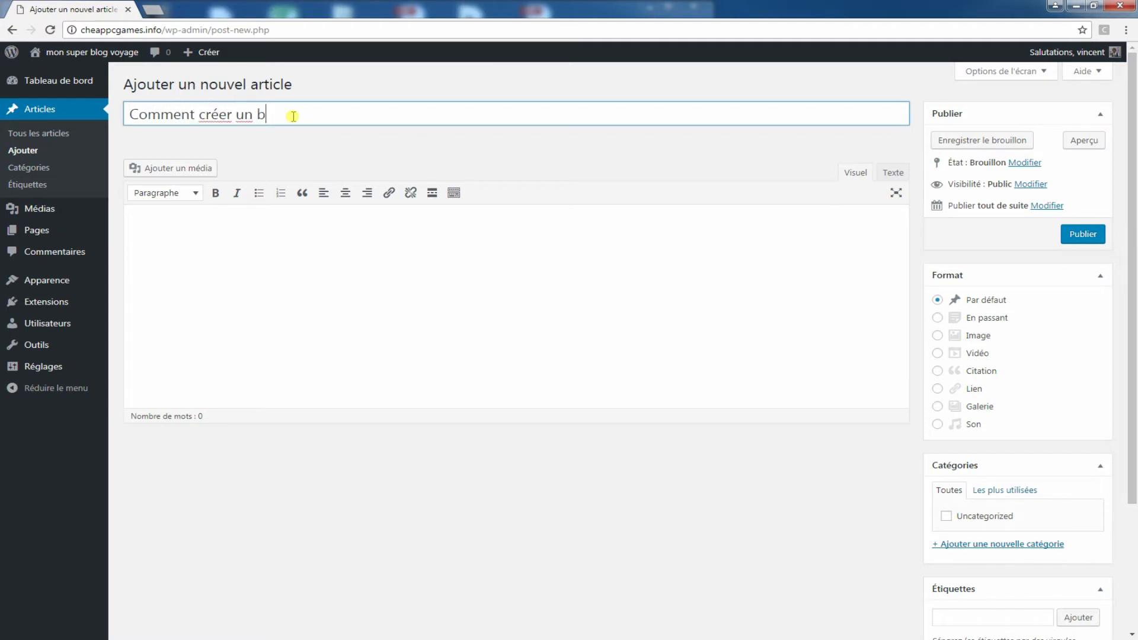
{"action": "type", "text": "log"}
Step: Show the editor's additional formatting tools and write "La formation pour créer un blog" in the article body
{"action": "left_click", "coordinate": [321, 282]}
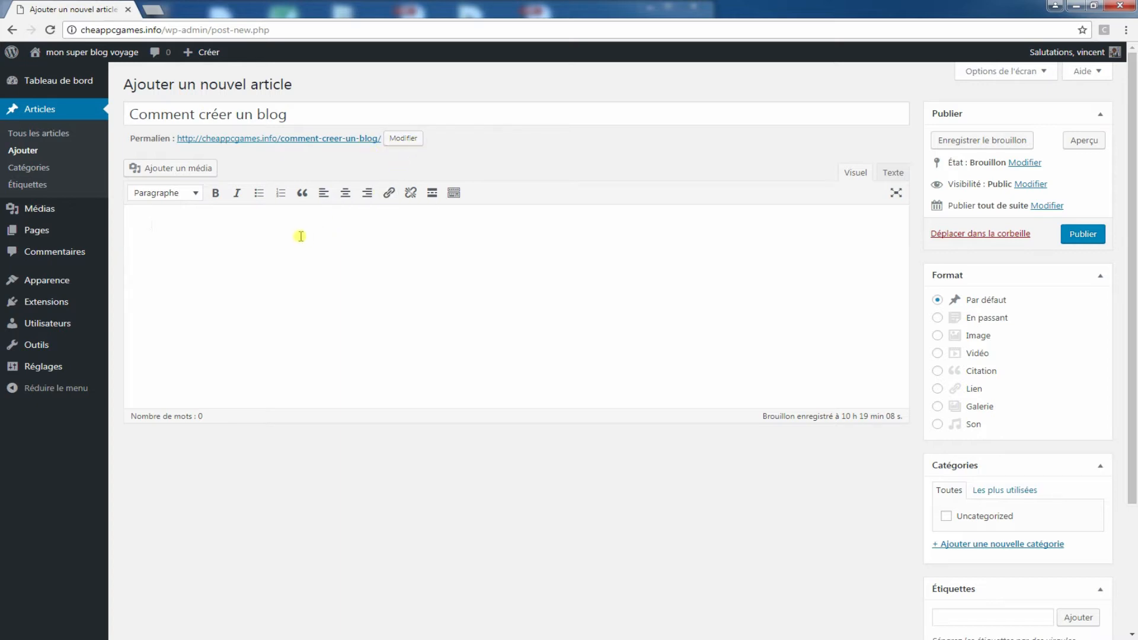
{"action": "left_click", "coordinate": [455, 198]}
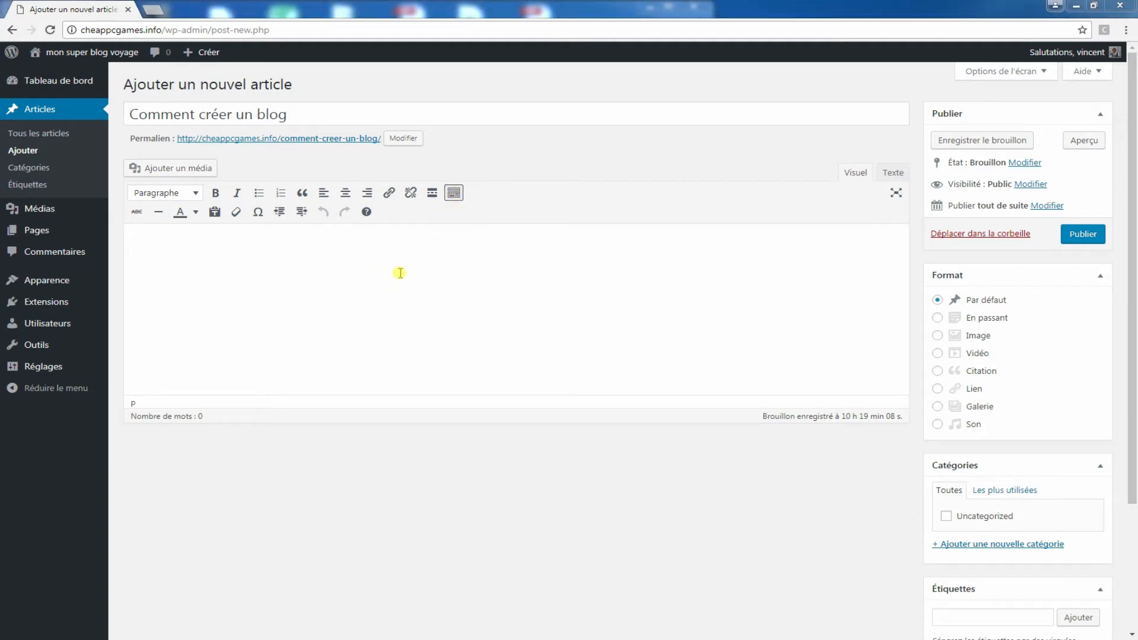
{"action": "left_click", "coordinate": [340, 265]}
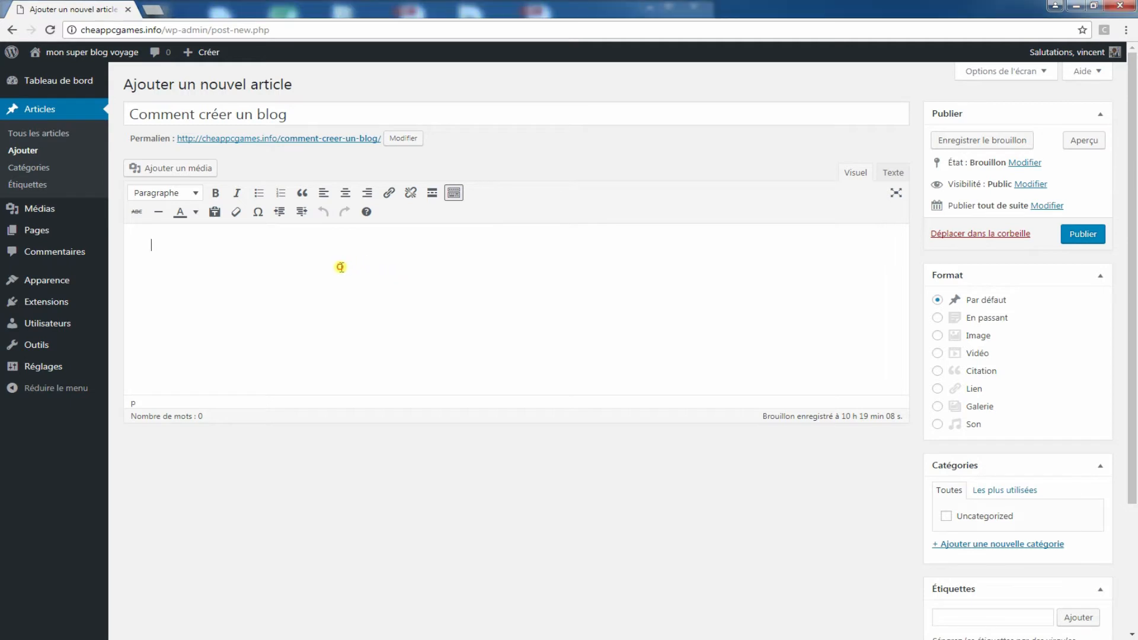
{"action": "type", "text": "La formation pour cré"}
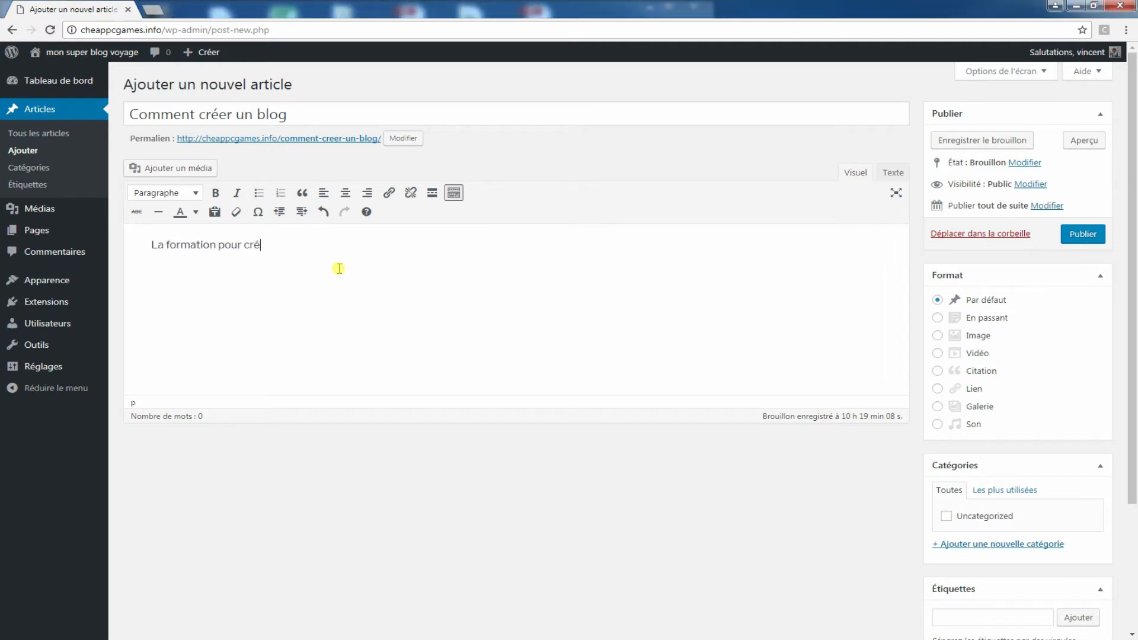
{"action": "type", "text": "er un blog"}
Step: Italicize the sentence "La formation pour créer un blog" in the article body
{"action": "left_click_drag", "start_coordinate": [335, 253], "coordinate": [27, 234]}
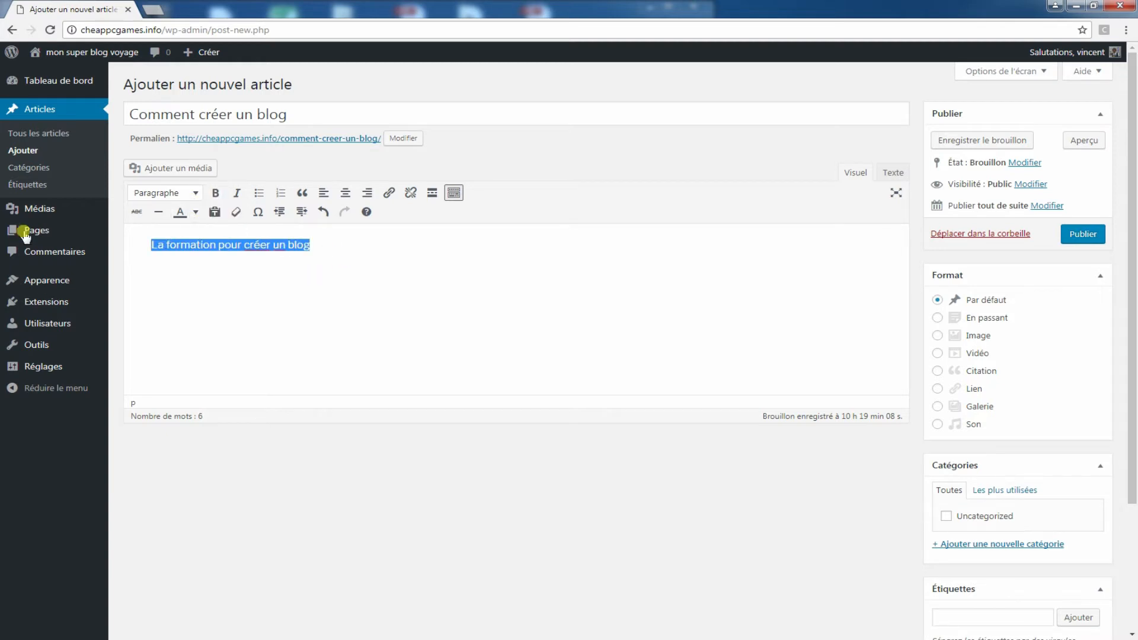
{"action": "left_click", "coordinate": [198, 193]}
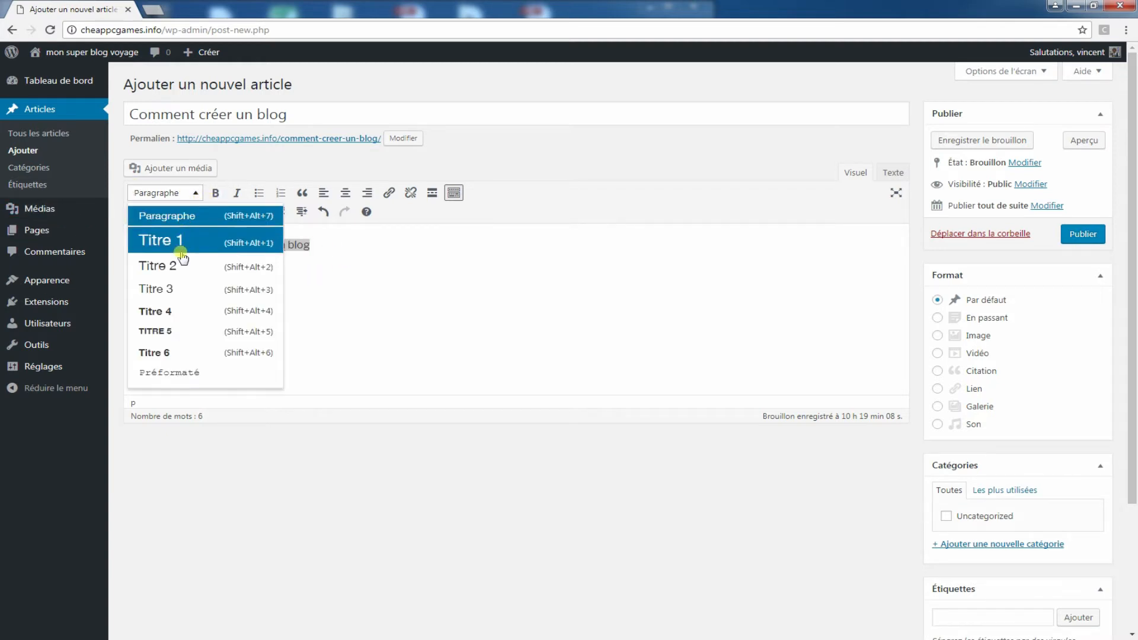
{"action": "left_click", "coordinate": [237, 192]}
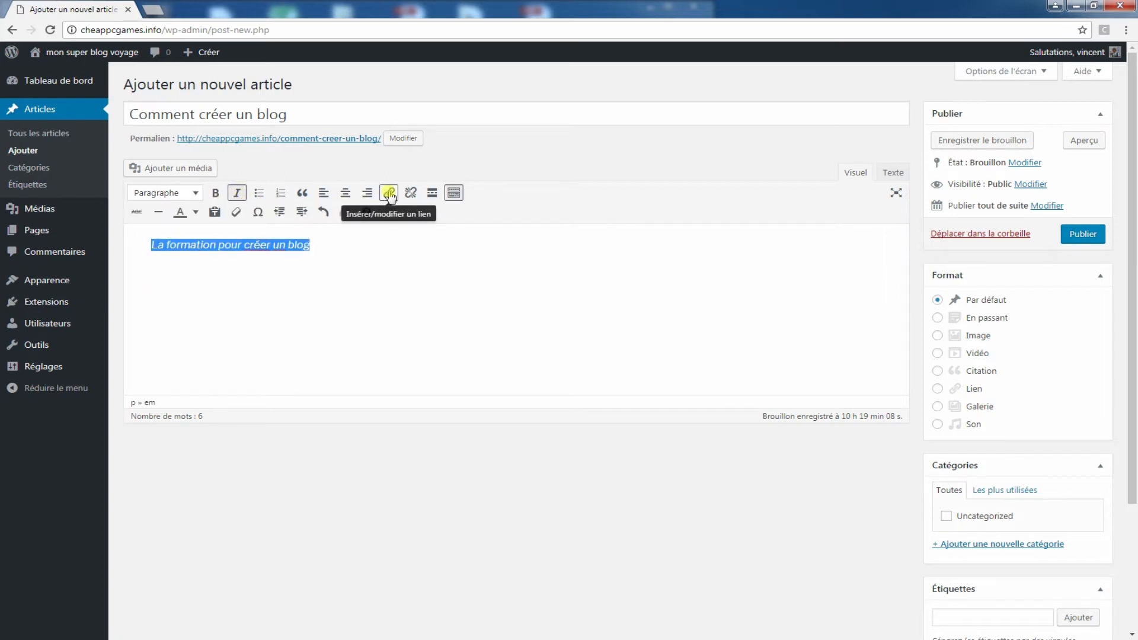
{"action": "left_click", "coordinate": [375, 363]}
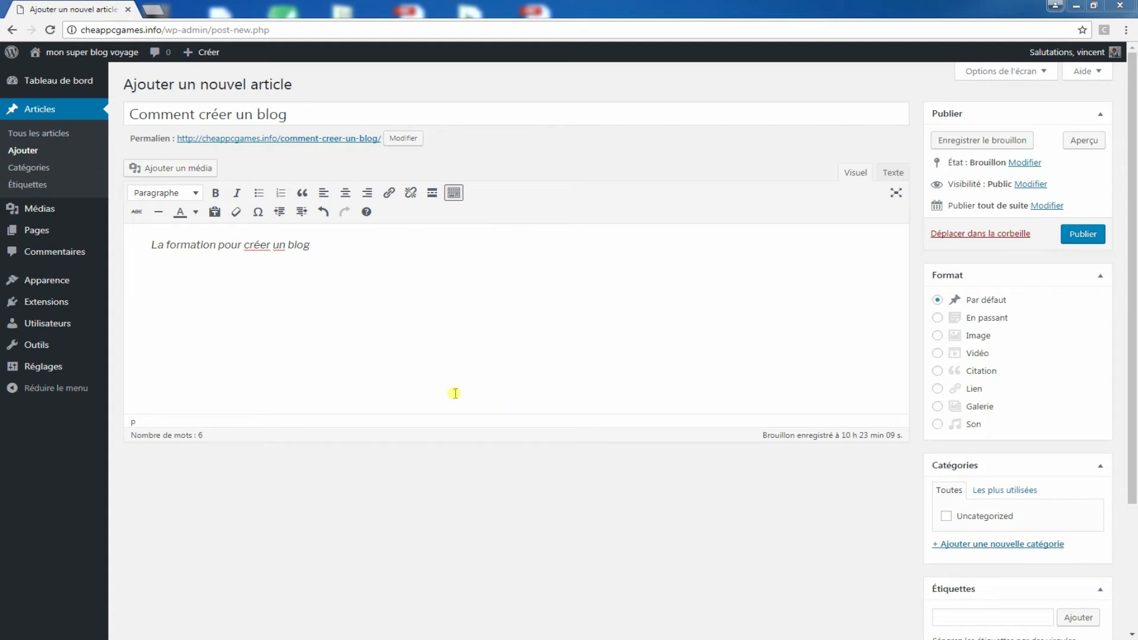
Step: Upload chat persan.jpg and chat.jpg together as media for the article
{"action": "left_click", "coordinate": [176, 174]}
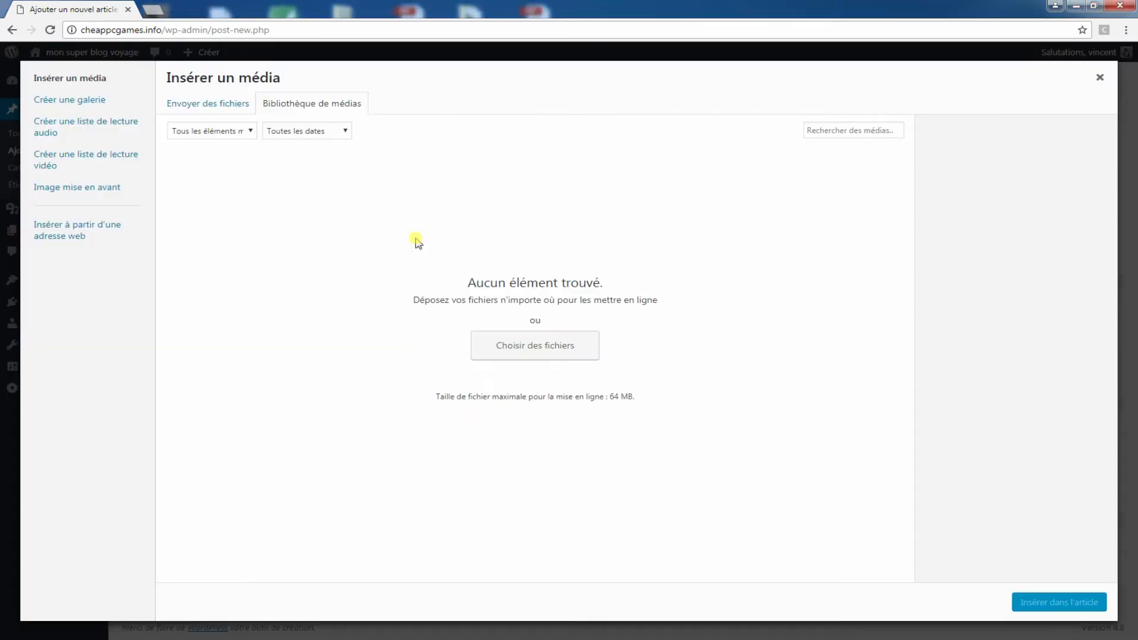
{"action": "left_click", "coordinate": [519, 354]}
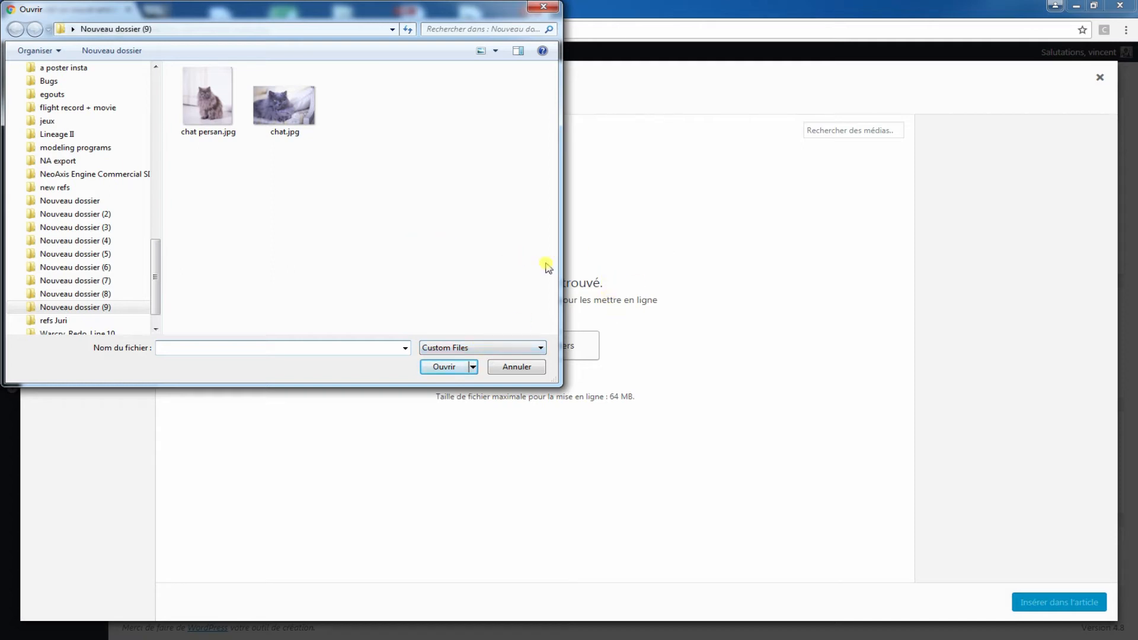
{"action": "left_click", "coordinate": [204, 116]}
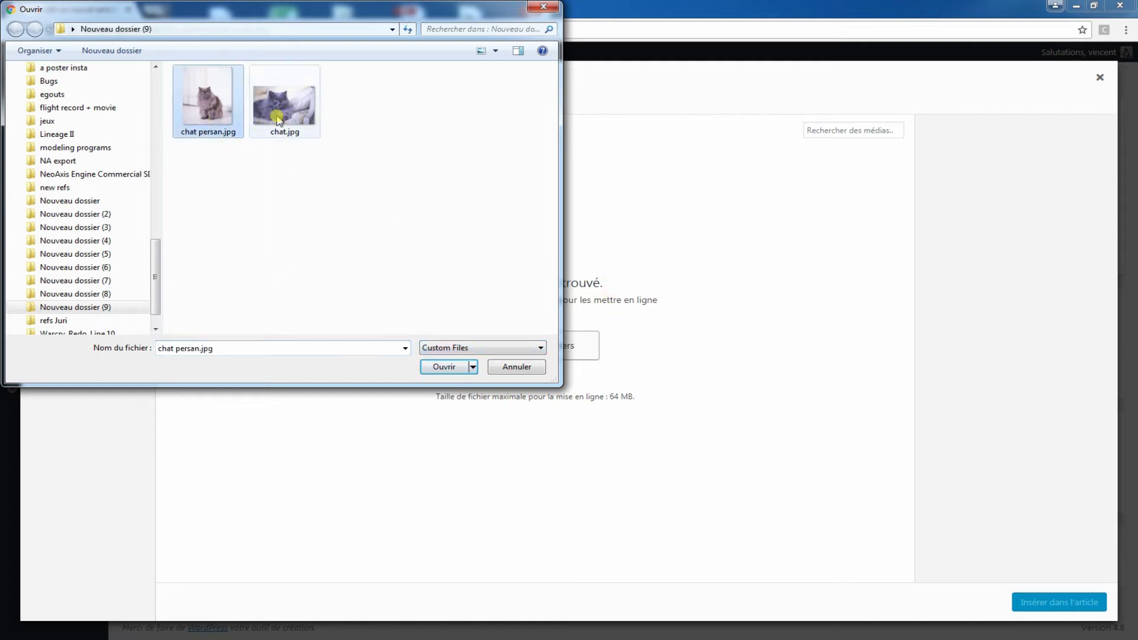
{"action": "left_click", "coordinate": [292, 129], "text": "ctrl"}
{"action": "left_click", "coordinate": [448, 368]}
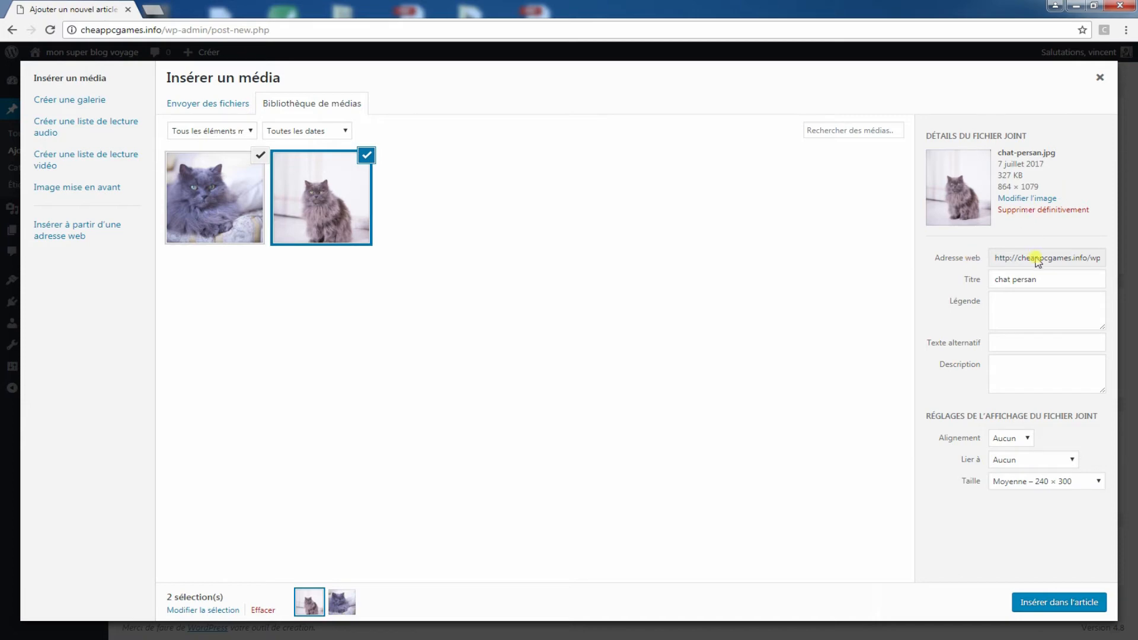
Step: Give chat-persan.jpg the caption "ma super légende" and set its alternative text and description to "chat persan"
{"action": "left_click", "coordinate": [1018, 319]}
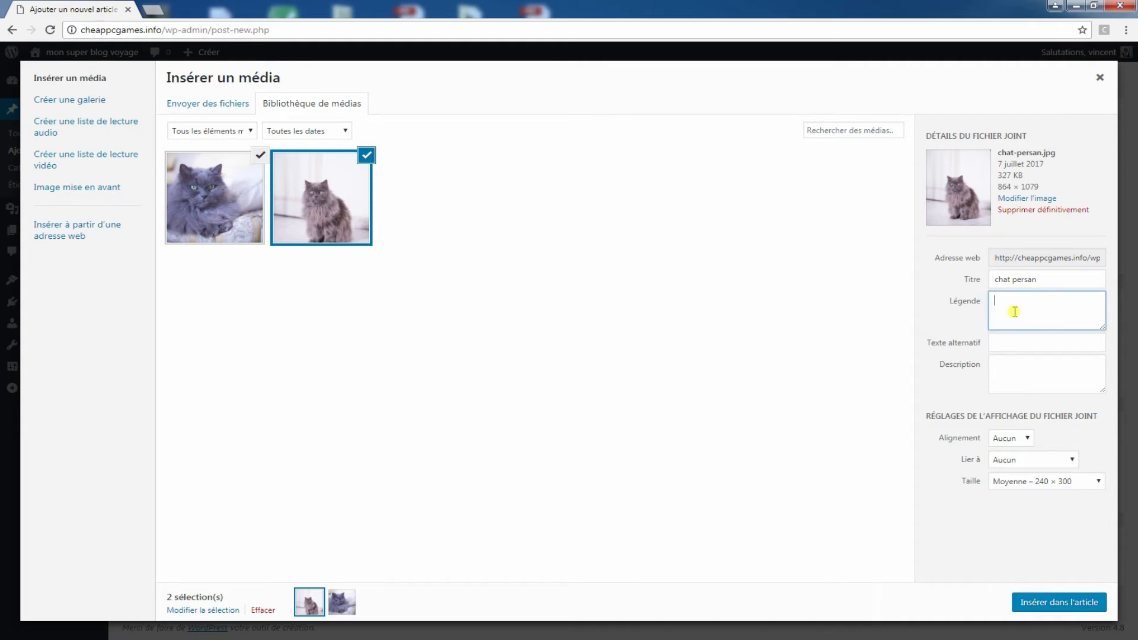
{"action": "type", "text": "ma super légende"}
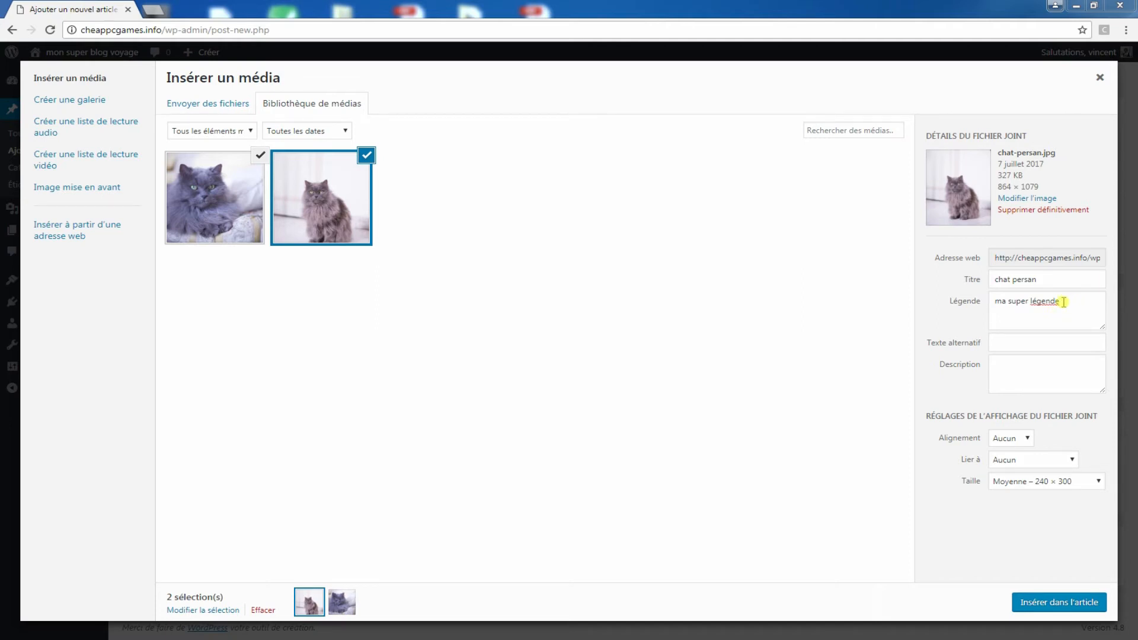
{"action": "left_click", "coordinate": [975, 279]}
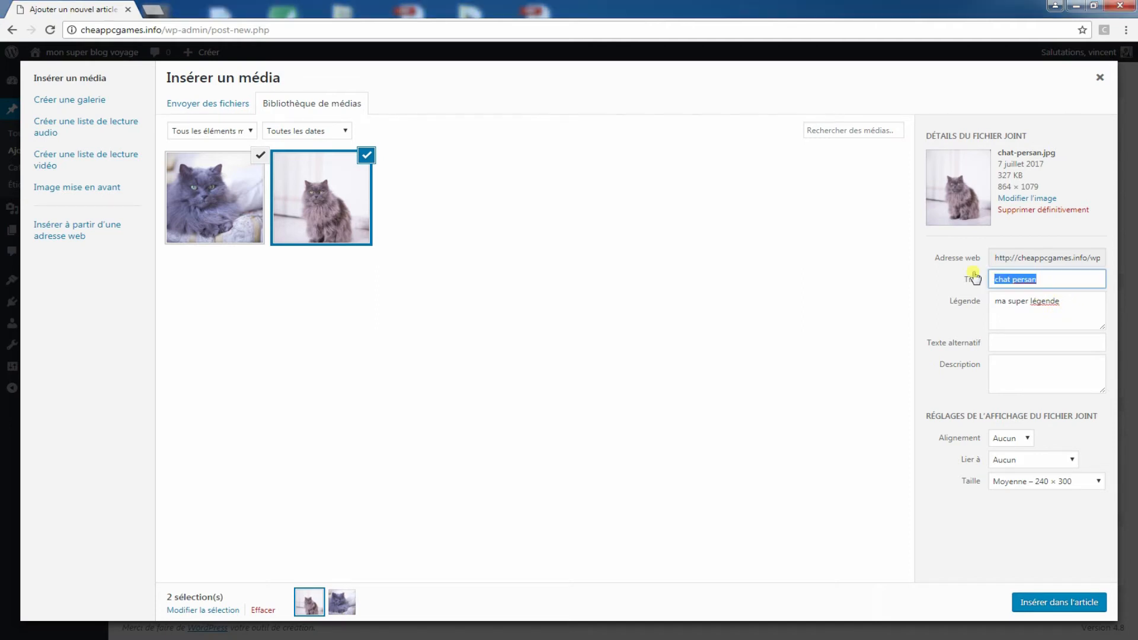
{"action": "left_click", "coordinate": [1019, 343]}
{"action": "type", "text": "chat persan"}
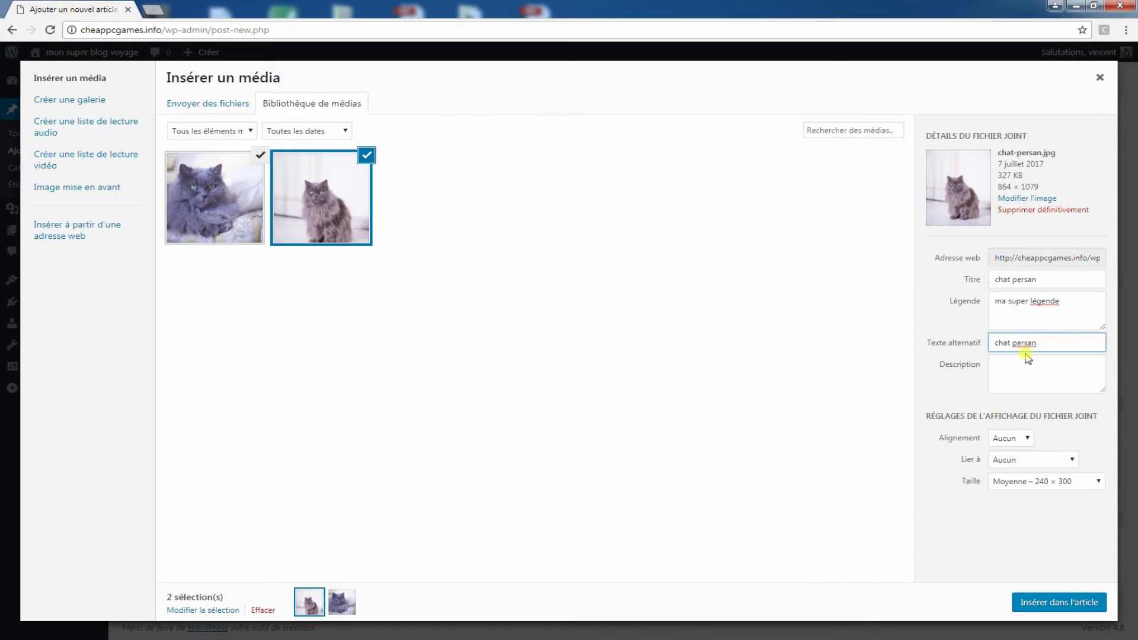
{"action": "left_click", "coordinate": [1034, 374]}
{"action": "type", "text": "chat persan"}
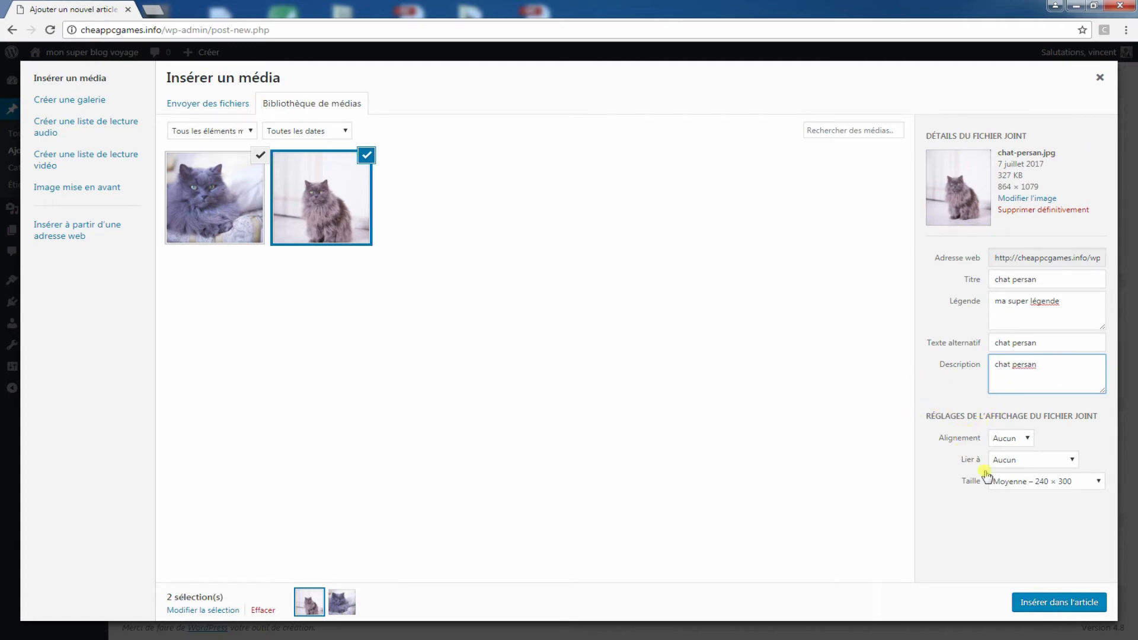
Step: Set chat-persan.jpg to Centre alignment, size Grande – 525 × 656 and link Fichier média, and insert both selected images into the article
{"action": "left_click", "coordinate": [1027, 439]}
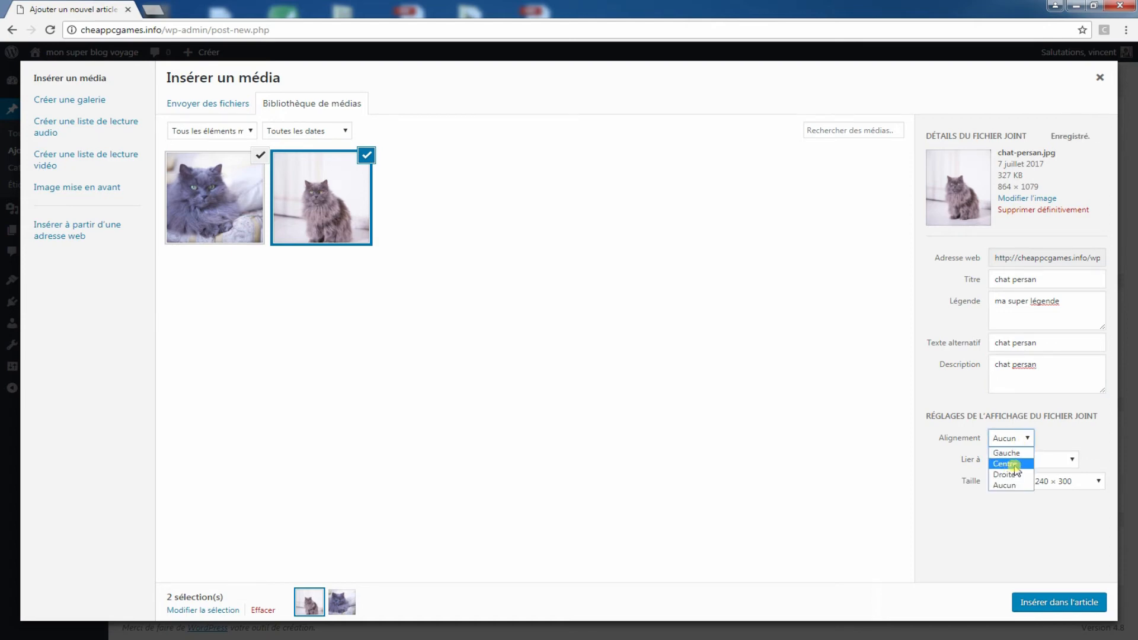
{"action": "left_click", "coordinate": [1015, 466]}
{"action": "left_click", "coordinate": [1075, 482]}
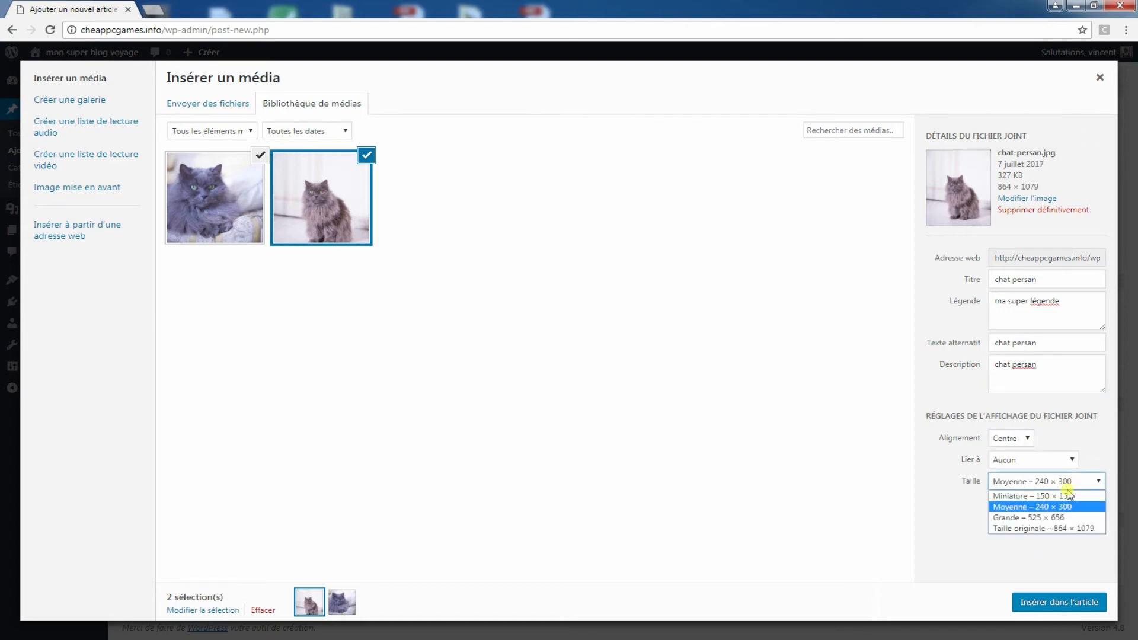
{"action": "left_click", "coordinate": [1055, 519]}
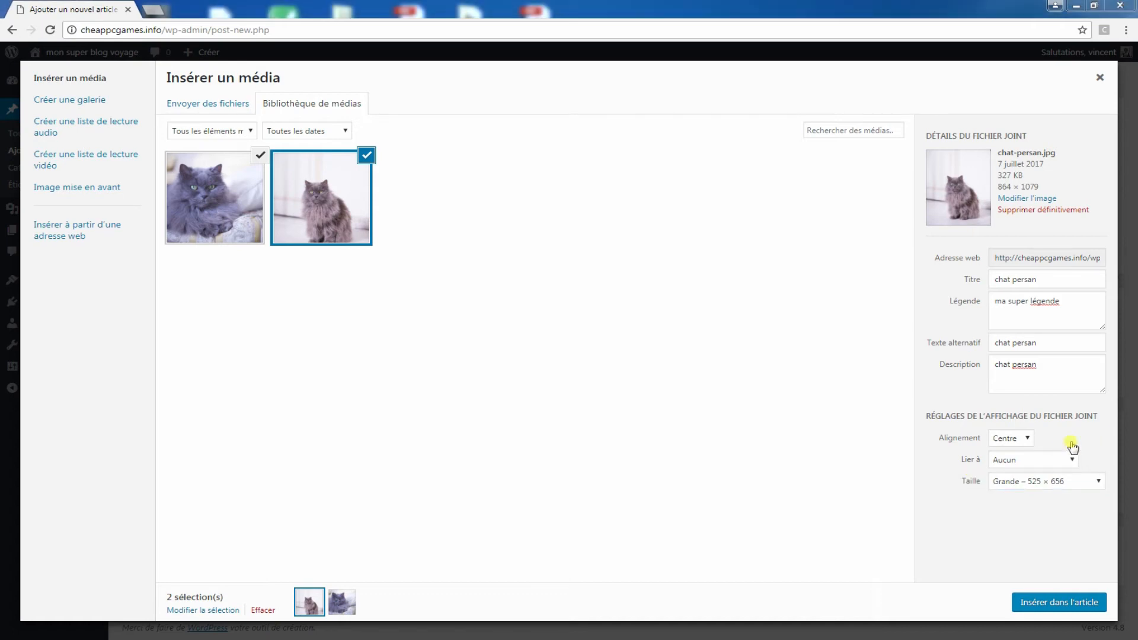
{"action": "left_click", "coordinate": [1044, 463]}
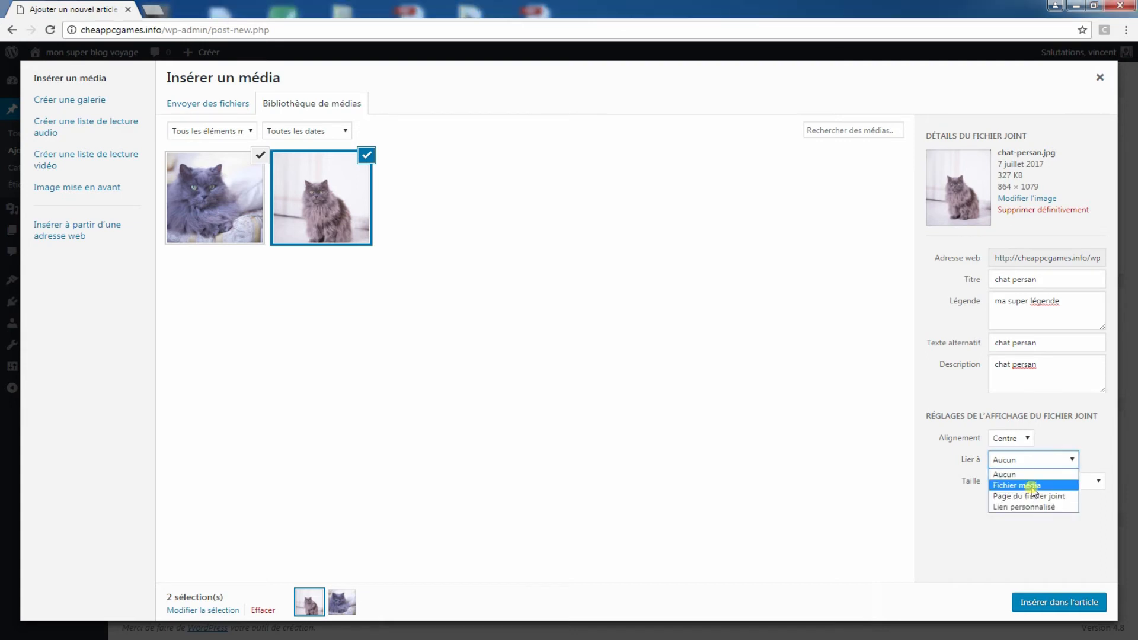
{"action": "left_click", "coordinate": [1032, 485]}
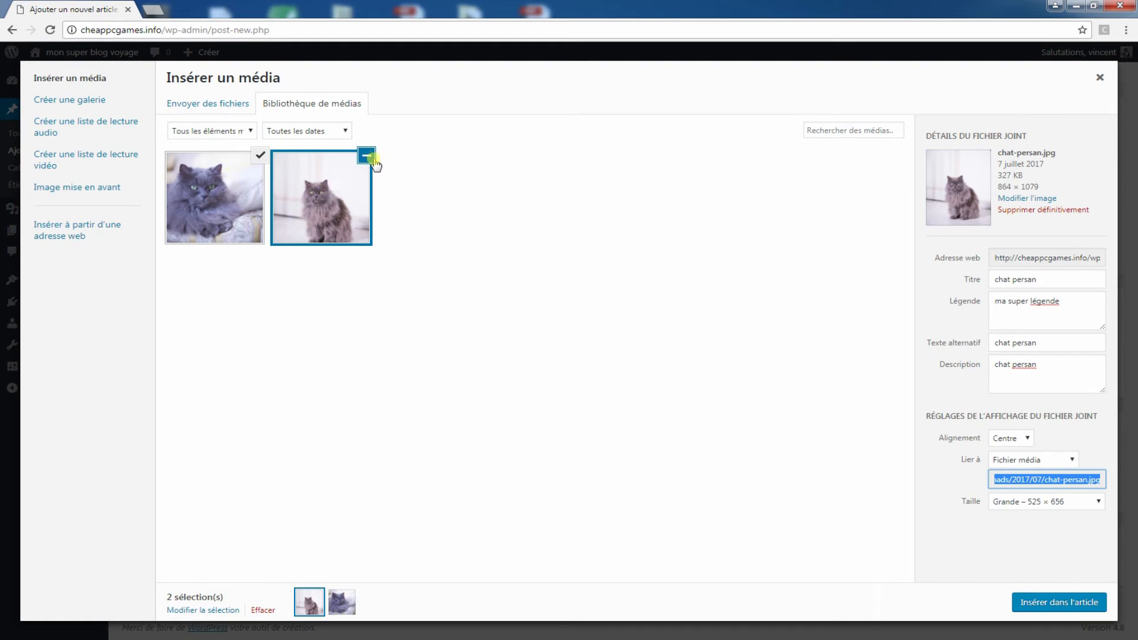
{"action": "left_click", "coordinate": [1025, 602]}
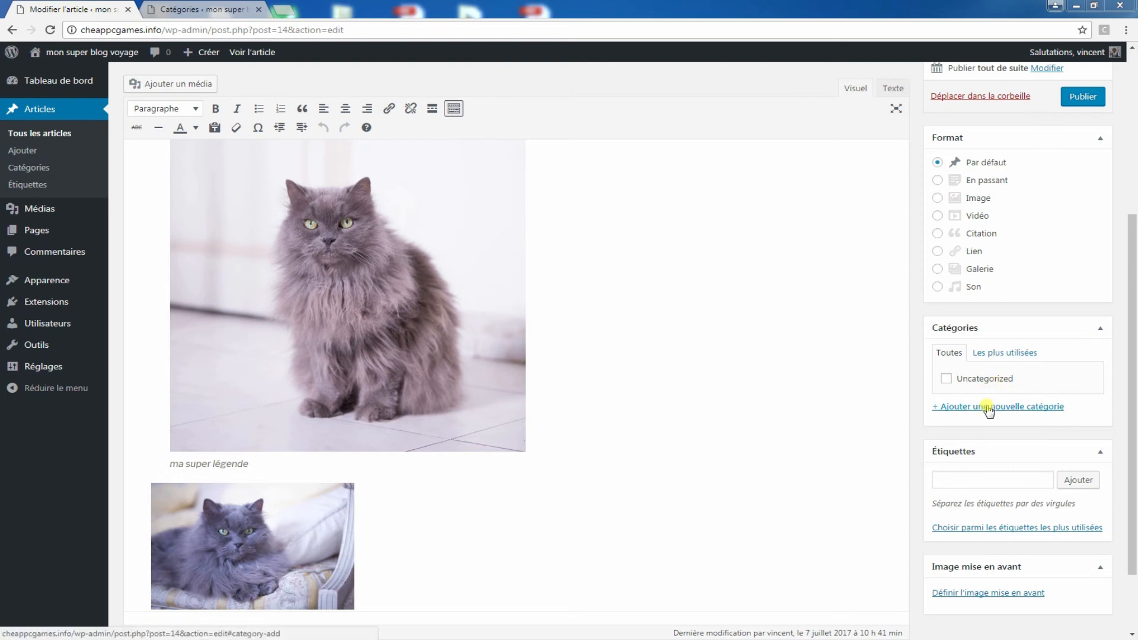
Step: Add a new category named "France" to the article
{"action": "left_click", "coordinate": [987, 407]}
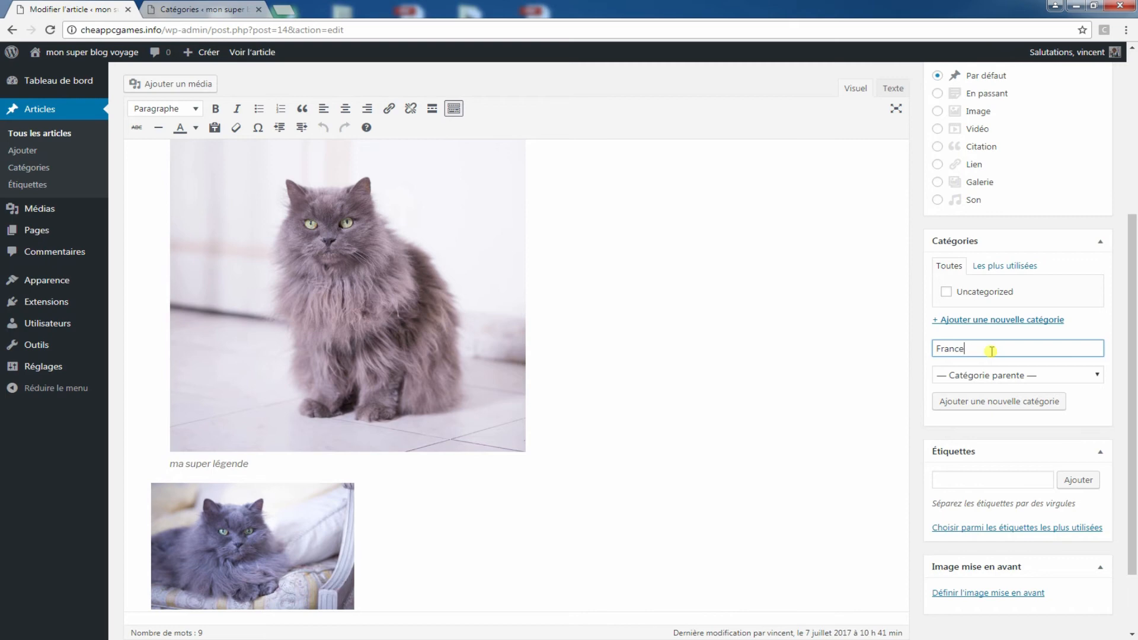
{"action": "key", "text": "Return"}
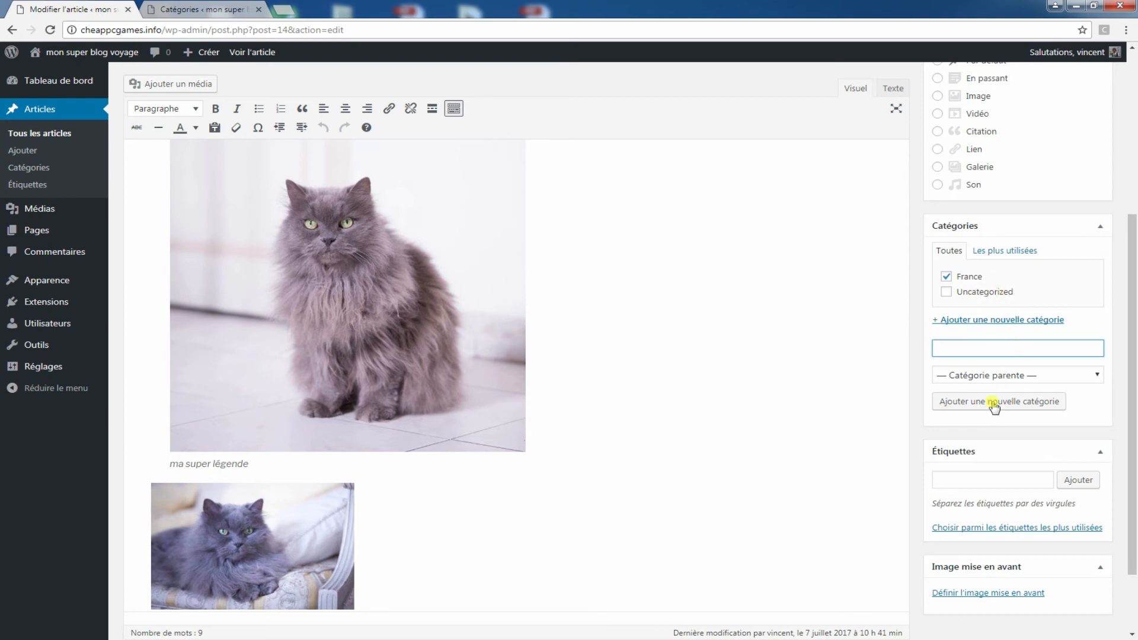
Step: Set chat.jpg as the article's featured image, giving it the alternative text and description "chat"
{"action": "left_click", "coordinate": [953, 595]}
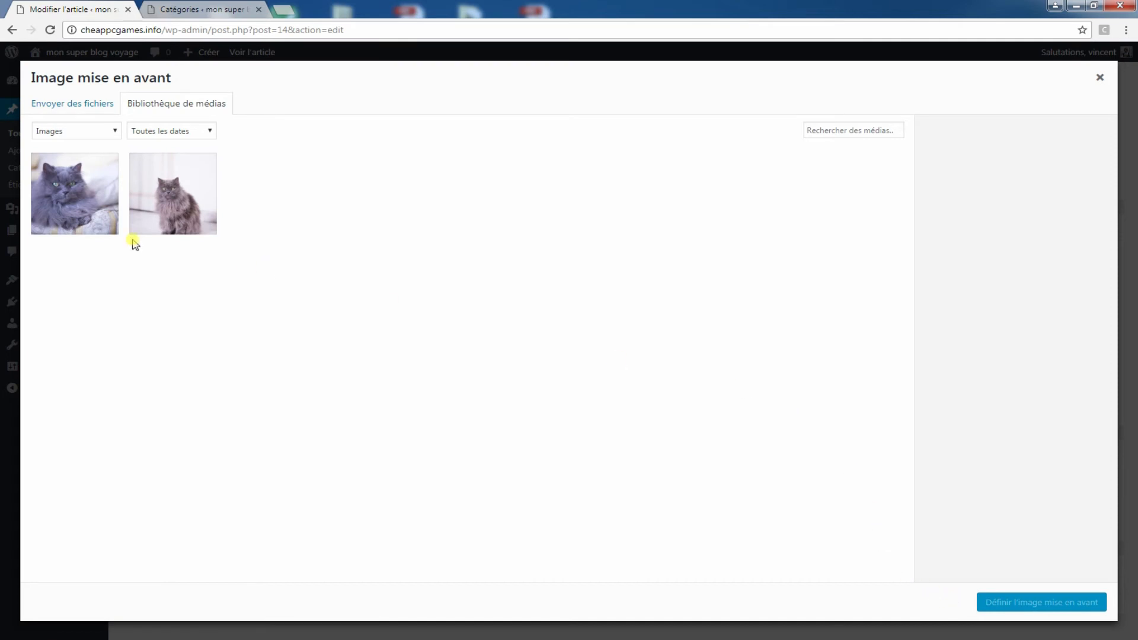
{"action": "left_click", "coordinate": [90, 196]}
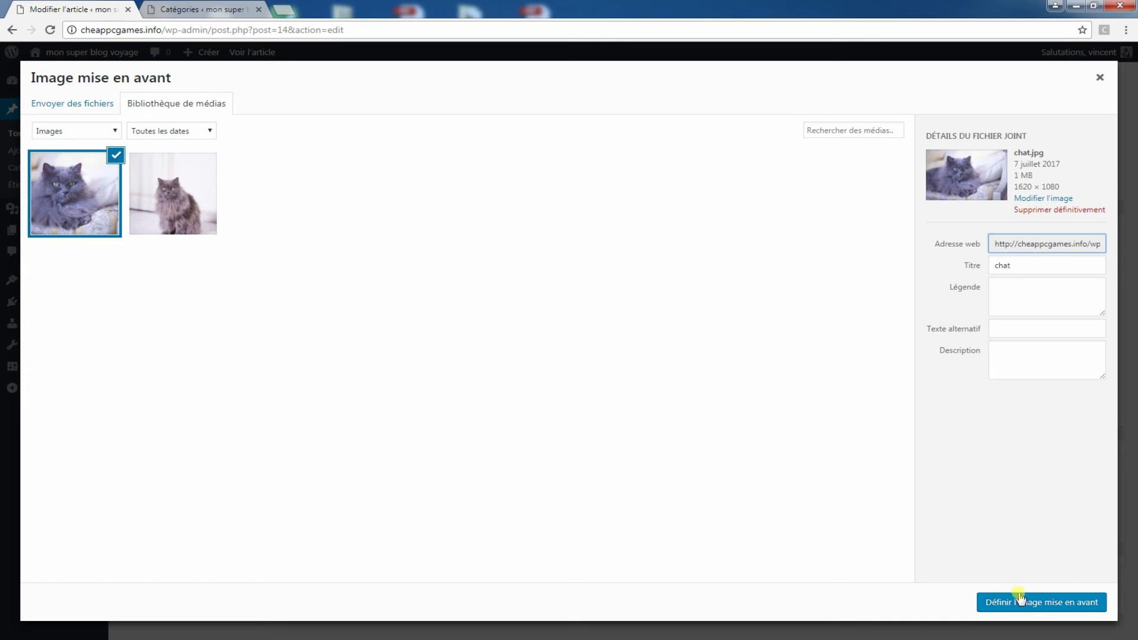
{"action": "key", "text": "Tab"}
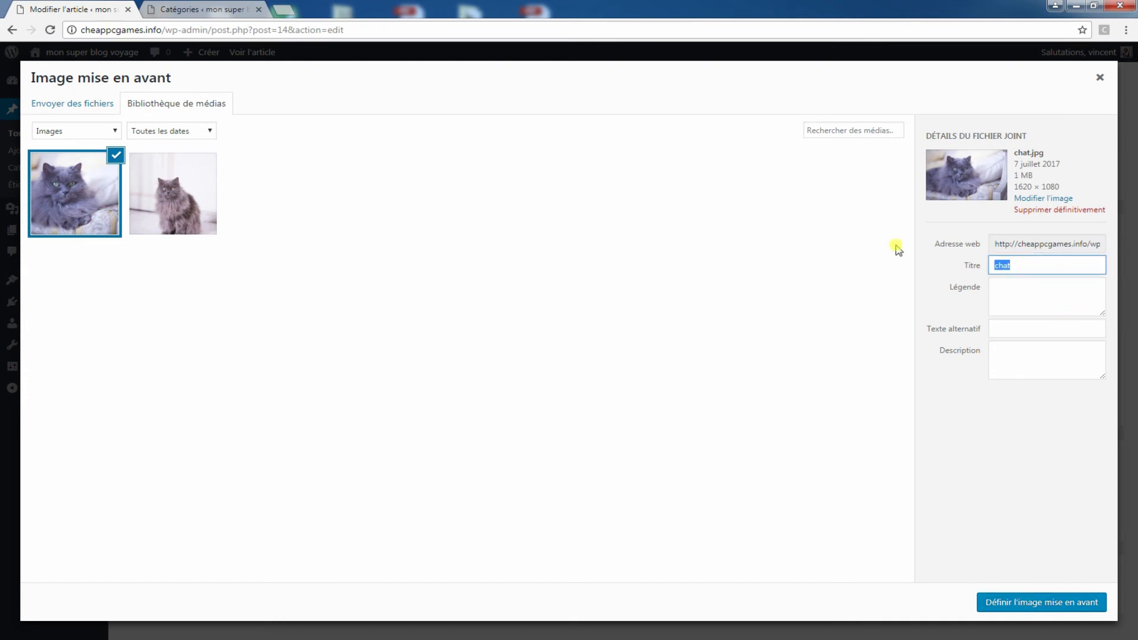
{"action": "left_click", "coordinate": [1024, 334]}
{"action": "type", "text": "chat"}
{"action": "left_click", "coordinate": [1024, 365]}
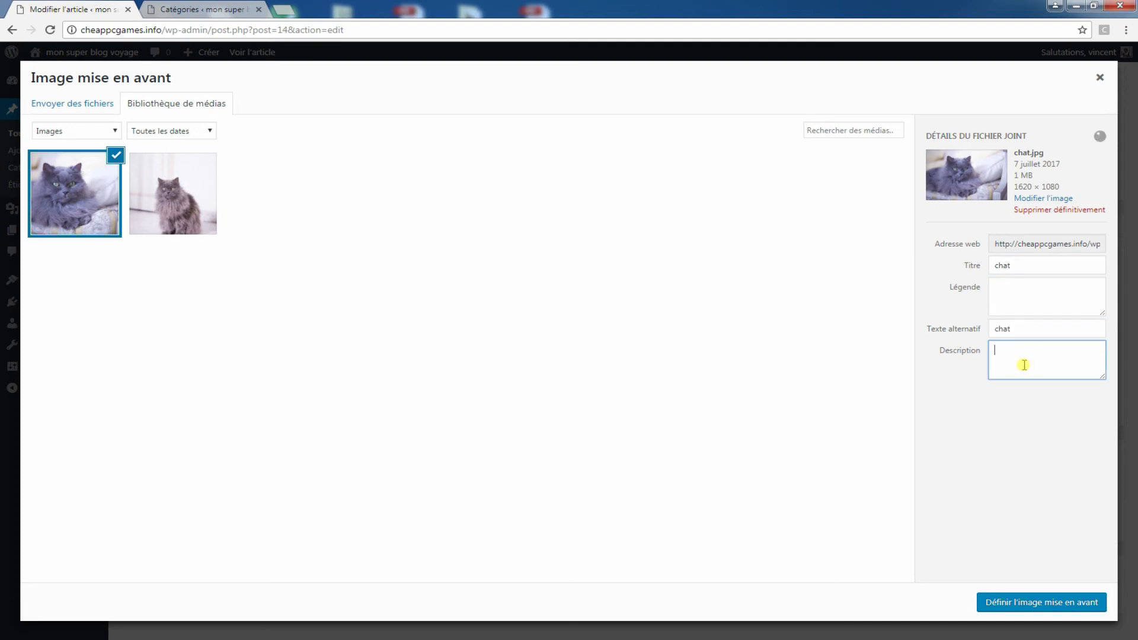
{"action": "type", "text": "chat"}
{"action": "left_click", "coordinate": [1010, 602]}
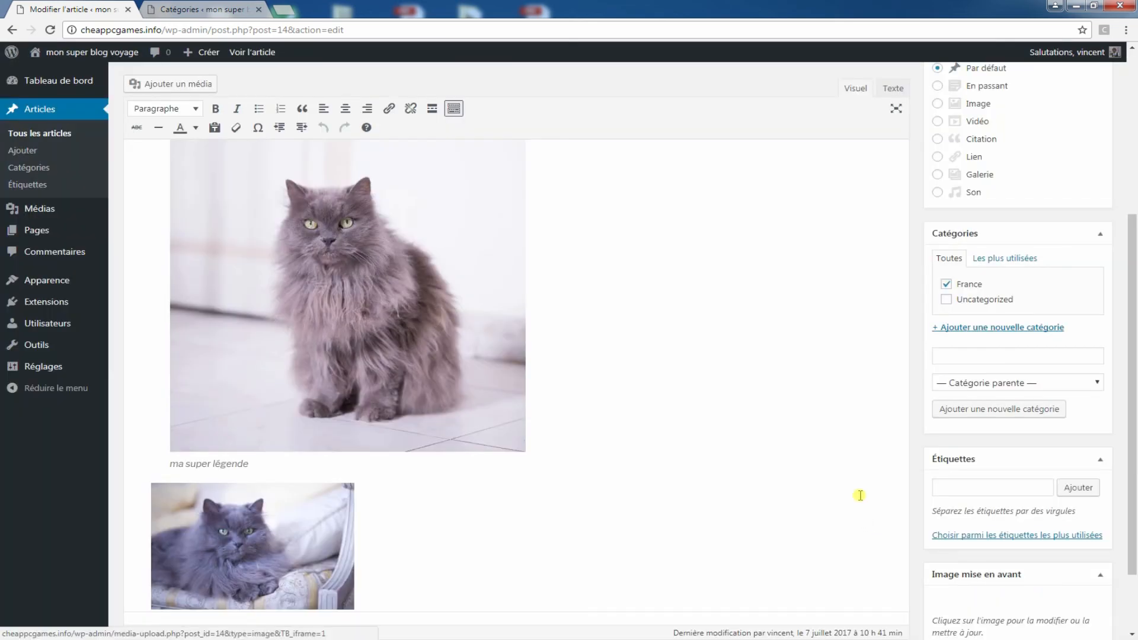
Step: Check the featured image in the article's settings and publish the article
{"action": "scroll", "coordinate": [997, 534], "scroll_direction": "down", "scroll_amount": 1}
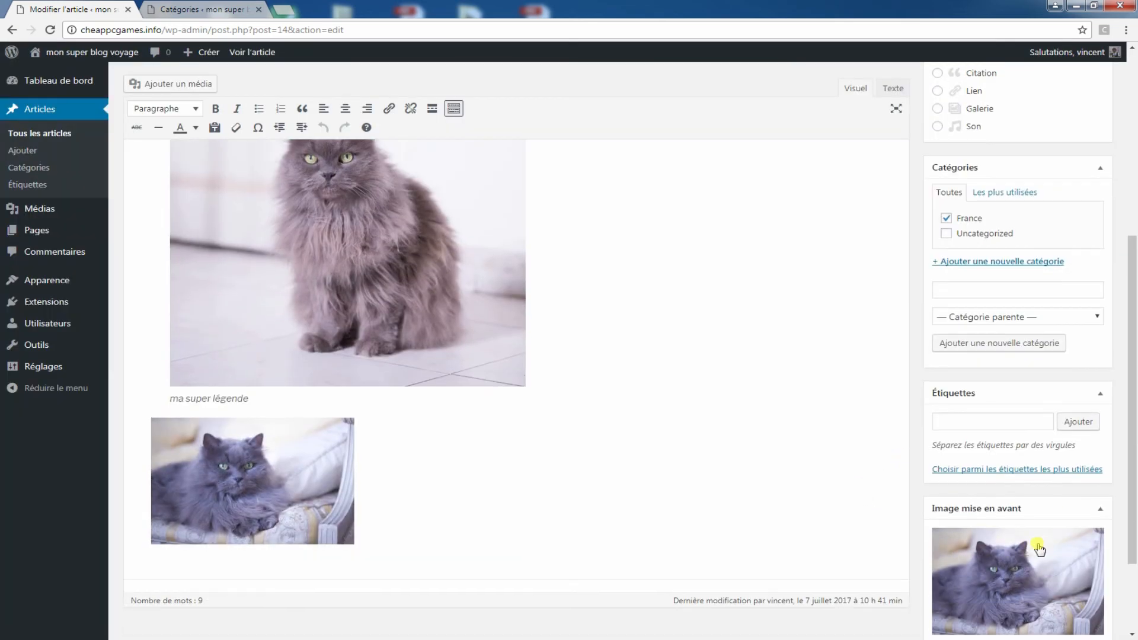
{"action": "scroll", "coordinate": [997, 574], "scroll_direction": "down", "scroll_amount": 2}
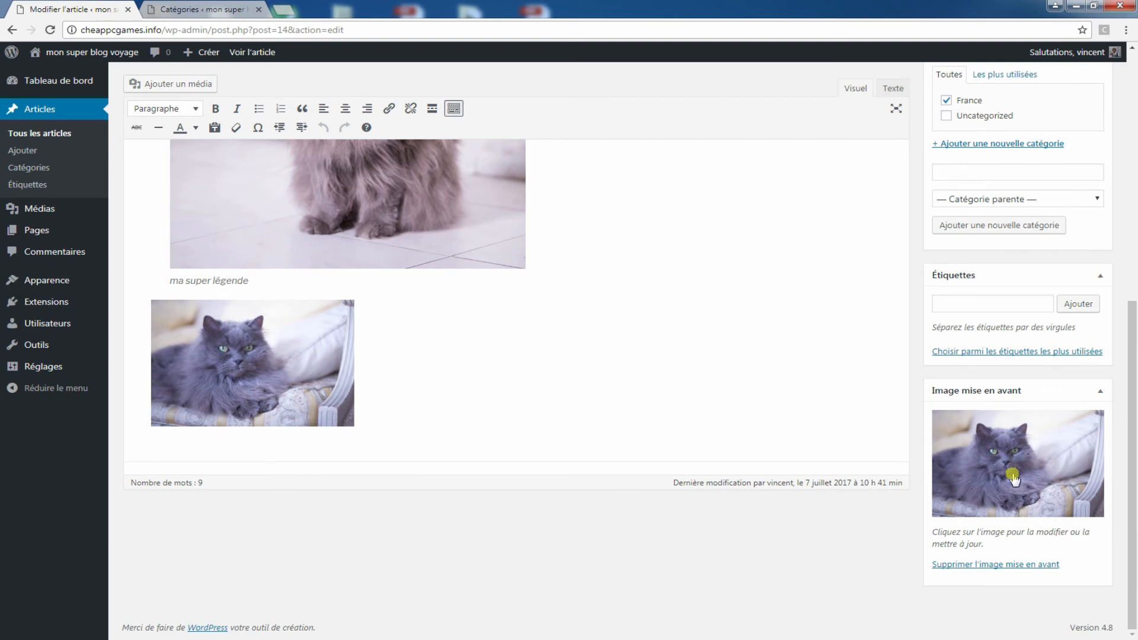
{"action": "scroll", "coordinate": [1007, 486], "scroll_direction": "up", "scroll_amount": 4}
{"action": "scroll", "coordinate": [1009, 483], "scroll_direction": "up", "scroll_amount": 4}
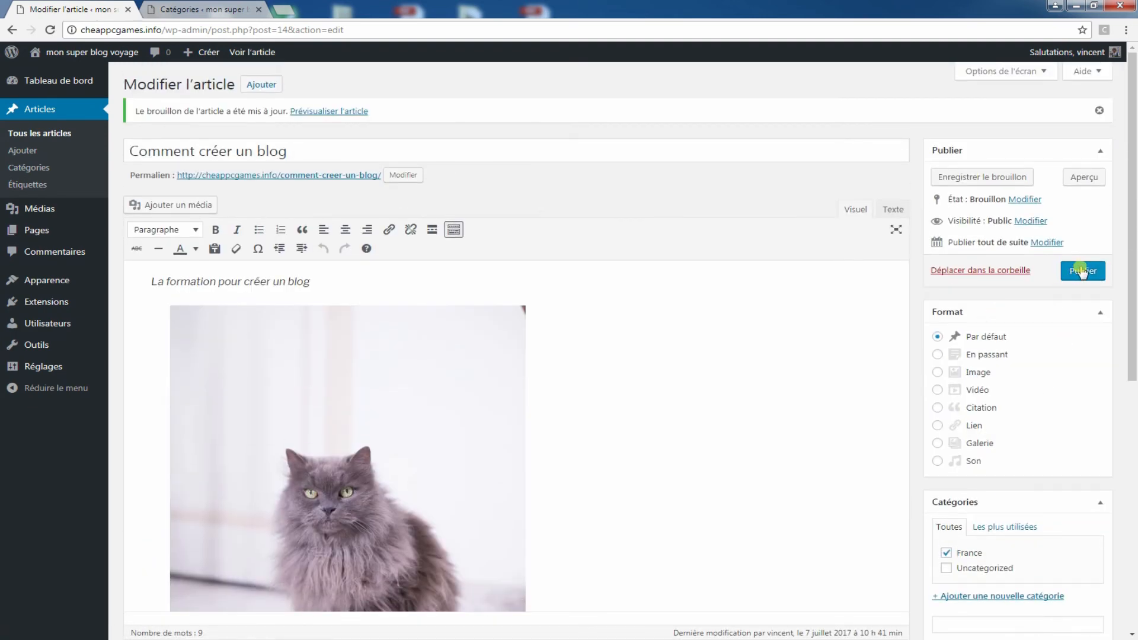
{"action": "left_click", "coordinate": [1082, 272]}
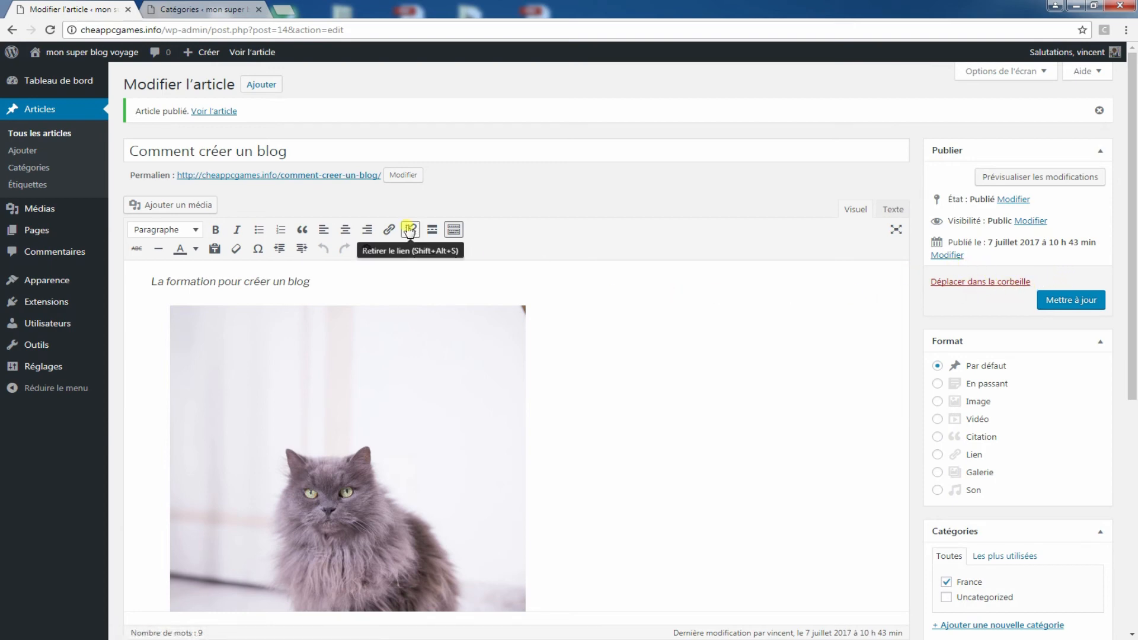
Step: Open the published article from its permalink and review its featured image, text, inserted images and category
{"action": "left_click", "coordinate": [320, 177]}
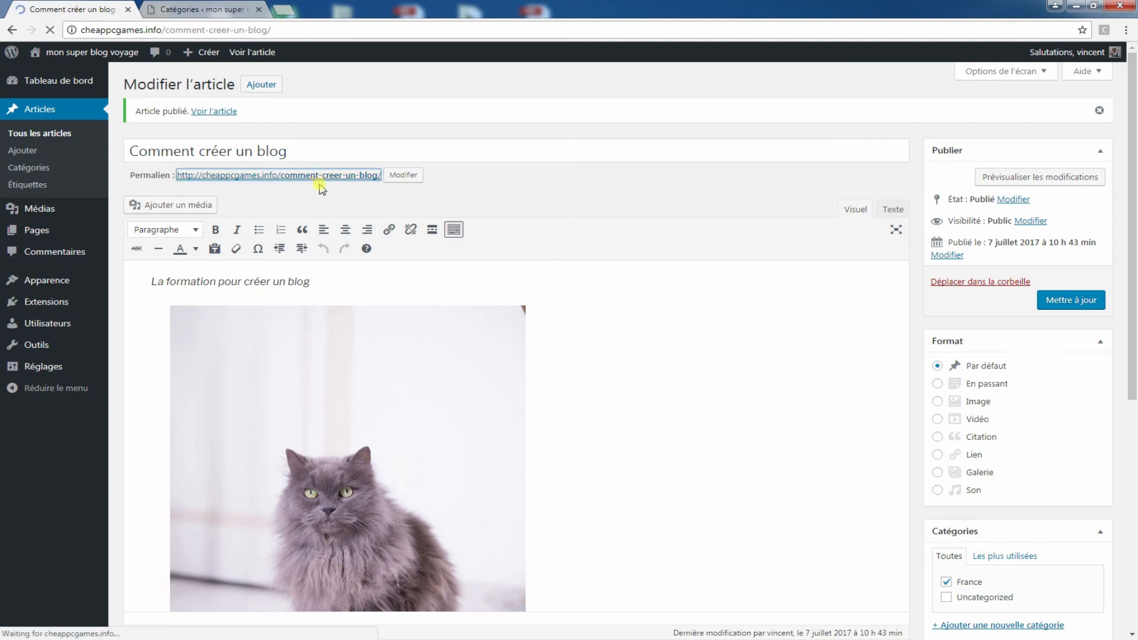
{"action": "scroll", "coordinate": [483, 211], "scroll_direction": "down", "scroll_amount": 8}
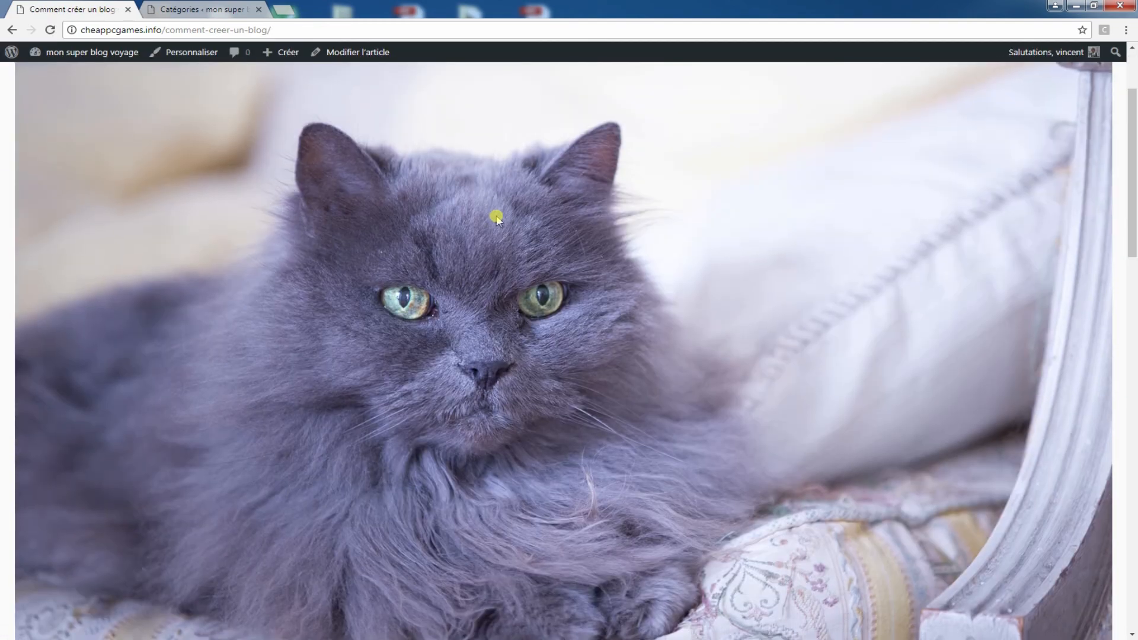
{"action": "scroll", "coordinate": [506, 220], "scroll_direction": "down", "scroll_amount": 13}
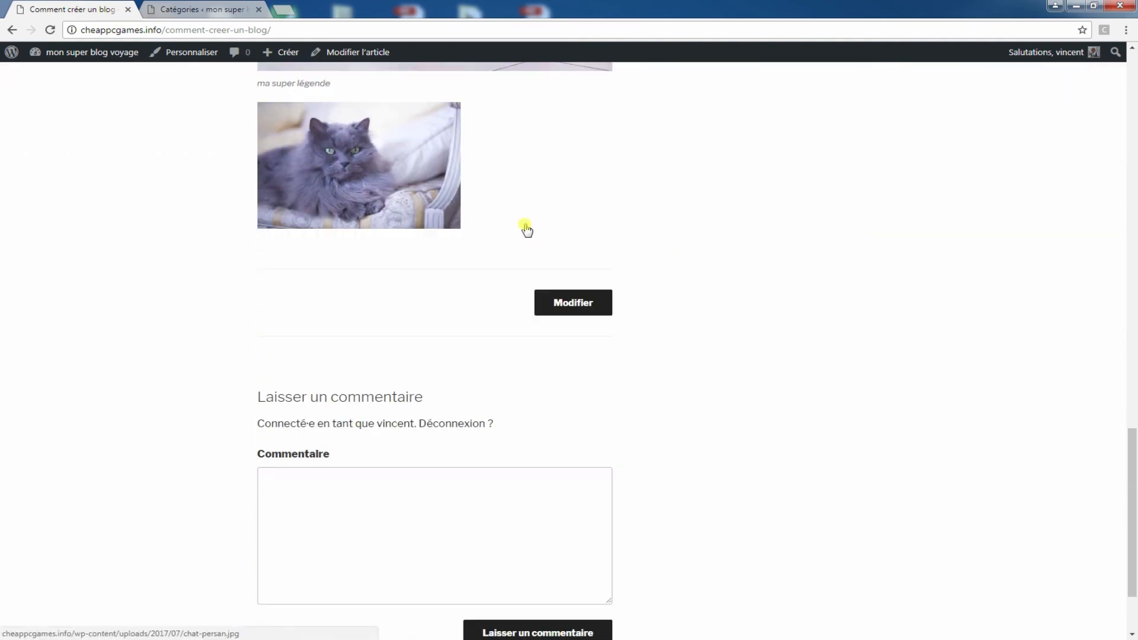
{"action": "scroll", "coordinate": [526, 230], "scroll_direction": "up", "scroll_amount": 3}
{"action": "scroll", "coordinate": [526, 229], "scroll_direction": "up", "scroll_amount": 6}
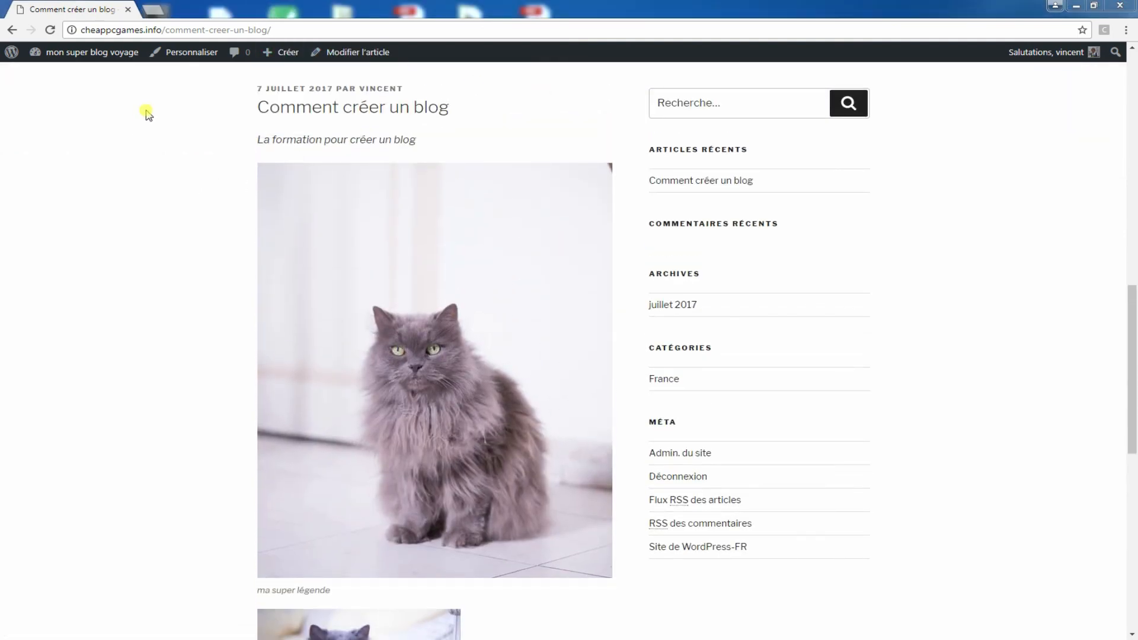
Step: Go back to the site's administration and create a new page titled "A propos" from the pages list
{"action": "left_click", "coordinate": [71, 52]}
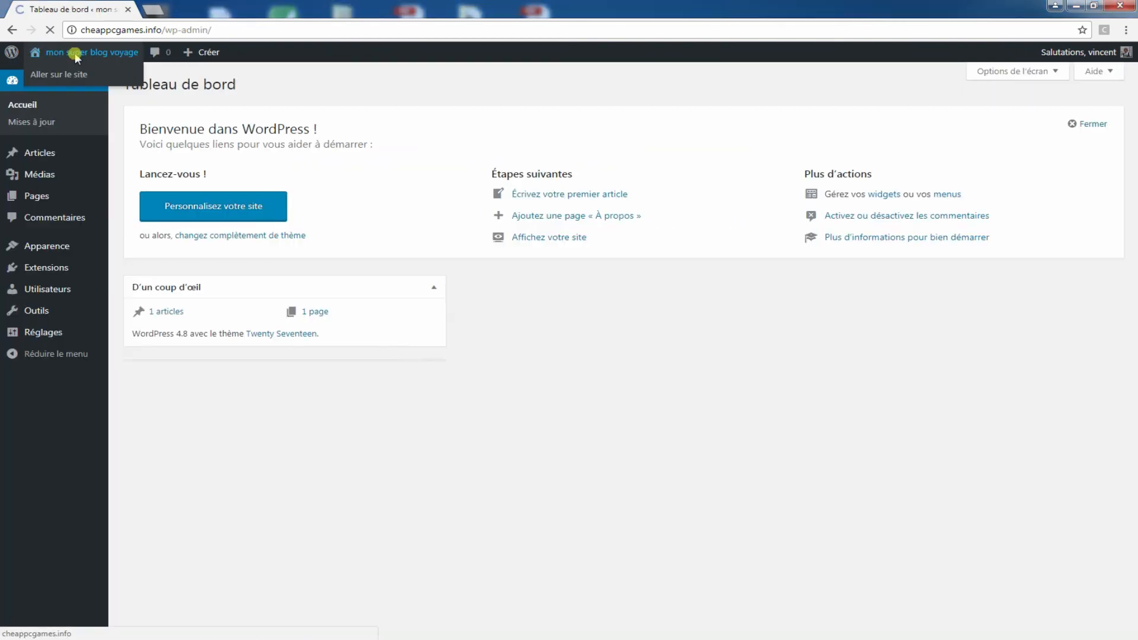
{"action": "mouse_move", "coordinate": [45, 198]}
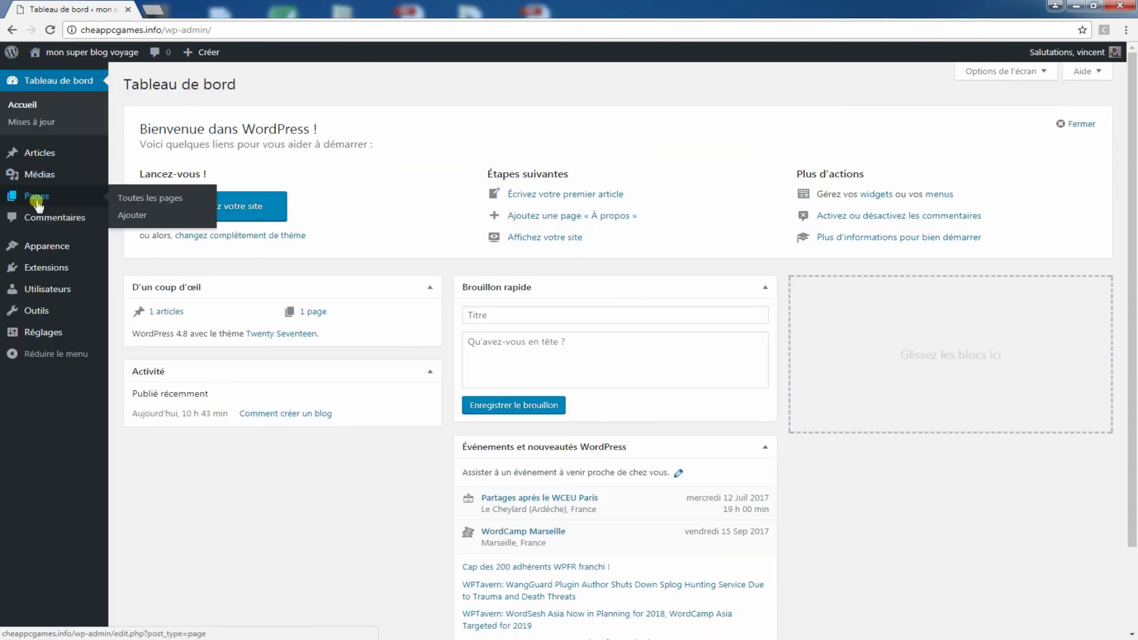
{"action": "left_click", "coordinate": [69, 202]}
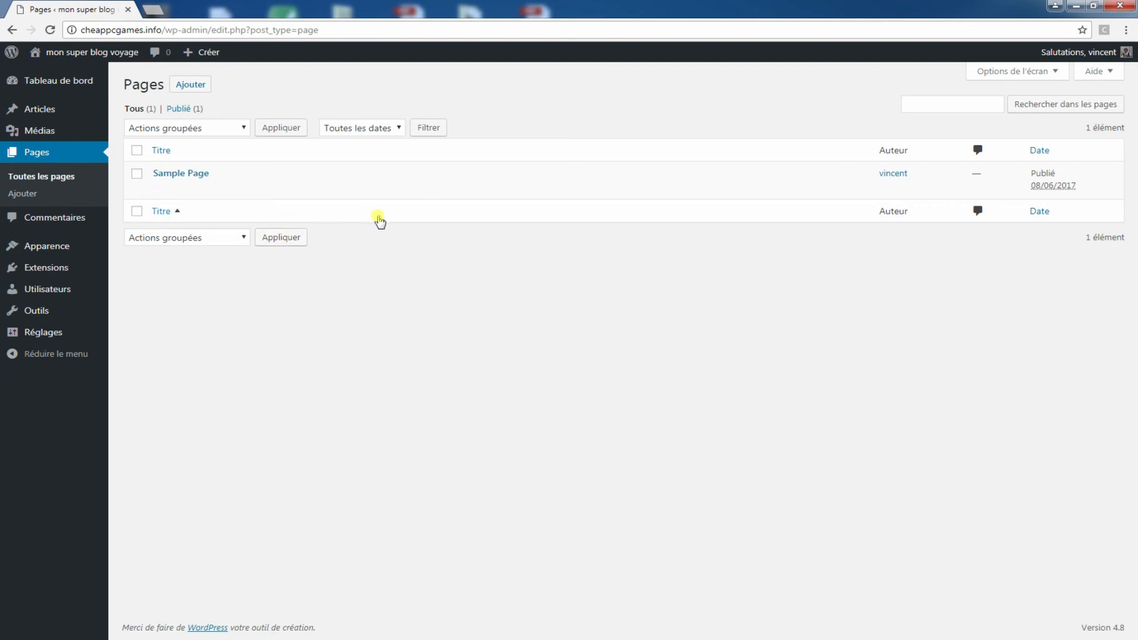
{"action": "mouse_move", "coordinate": [198, 177]}
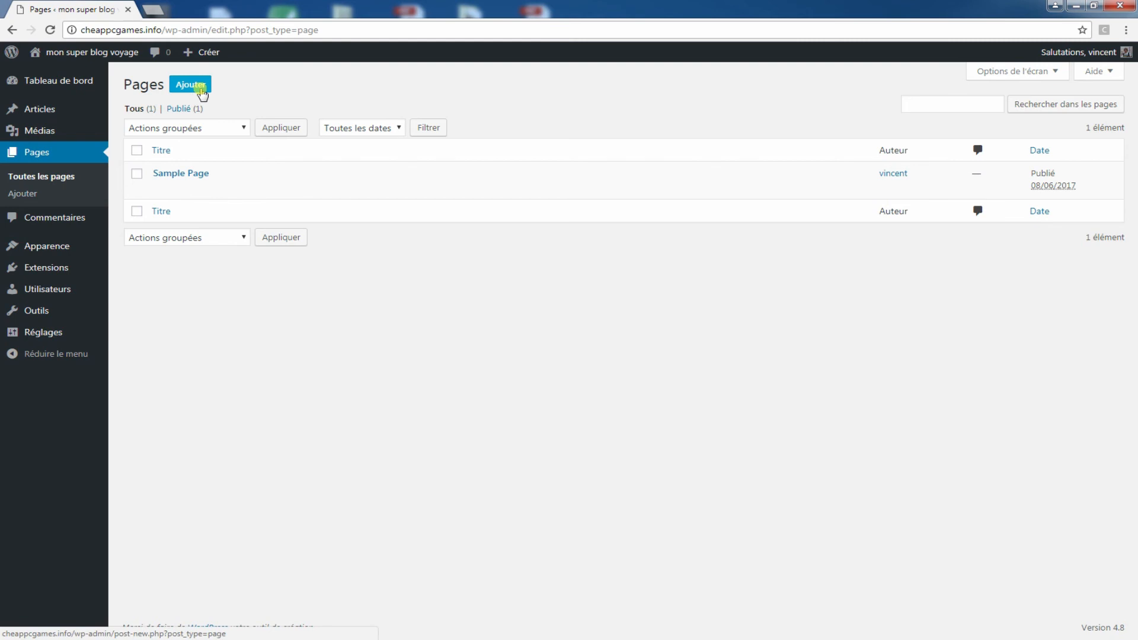
{"action": "left_click", "coordinate": [200, 88]}
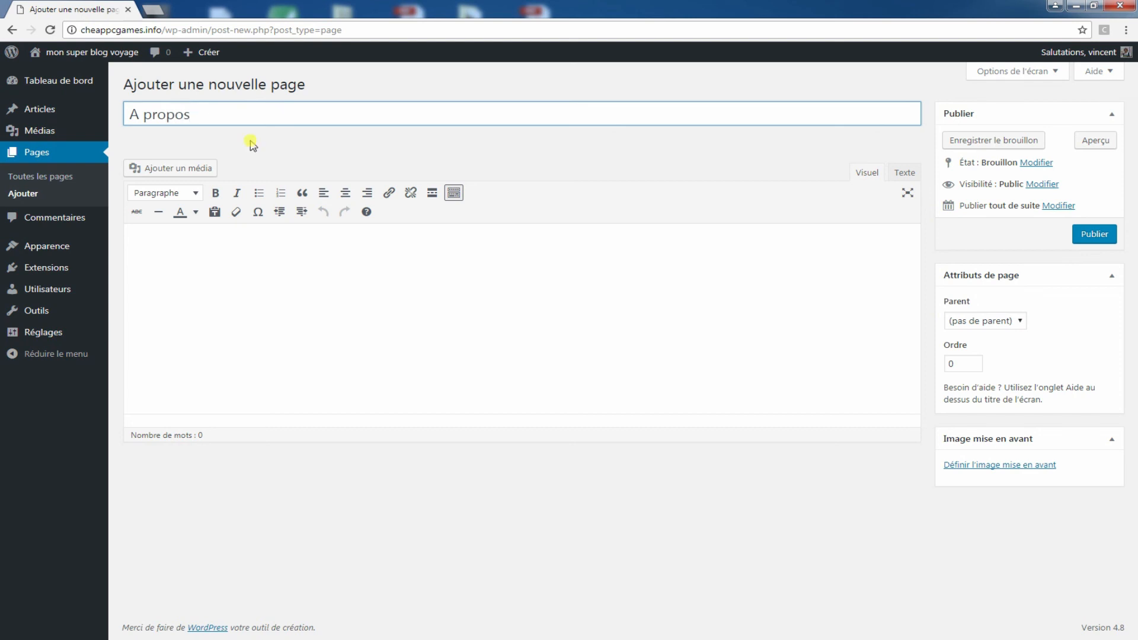
Step: Write "J'aime la pizza, les frites et la bière" as the body text of the A propos page
{"action": "left_click", "coordinate": [273, 329]}
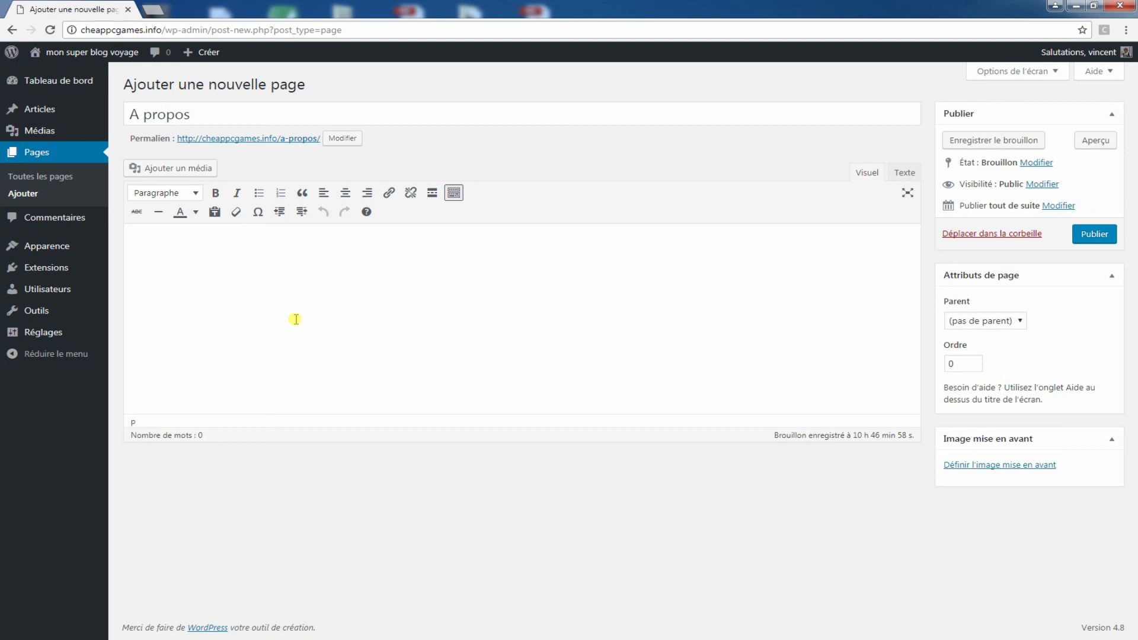
{"action": "type", "text": "me la pizza, le"}
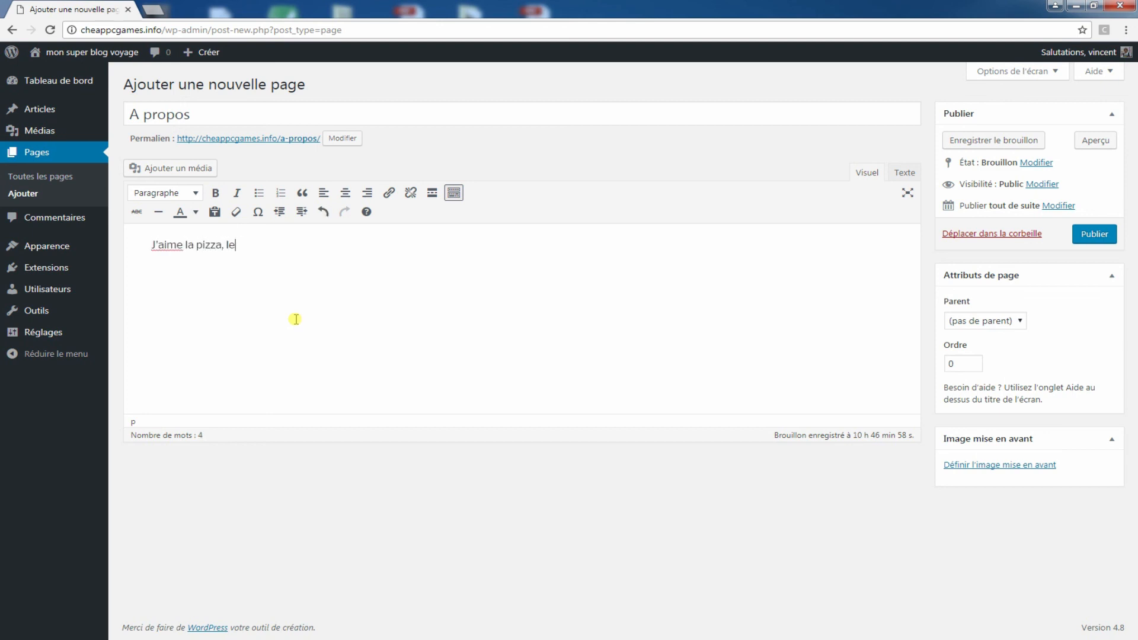
{"action": "type", "text": "tes et la bière"}
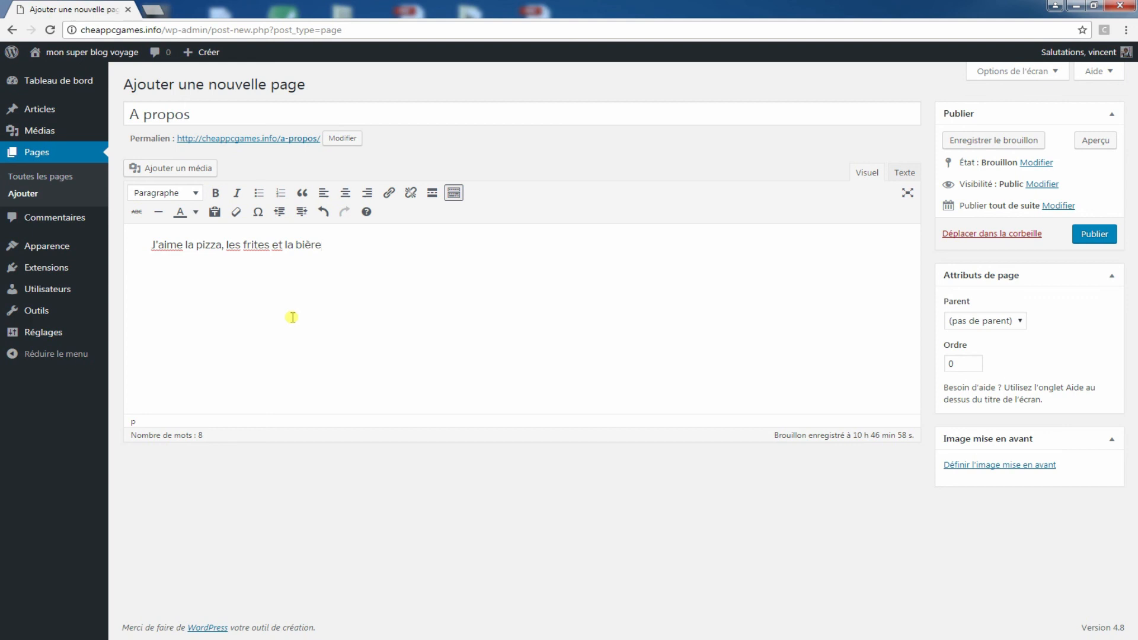
Step: Publish the A propos page and view it on the site in a separate browser tab
{"action": "left_click", "coordinate": [1097, 243]}
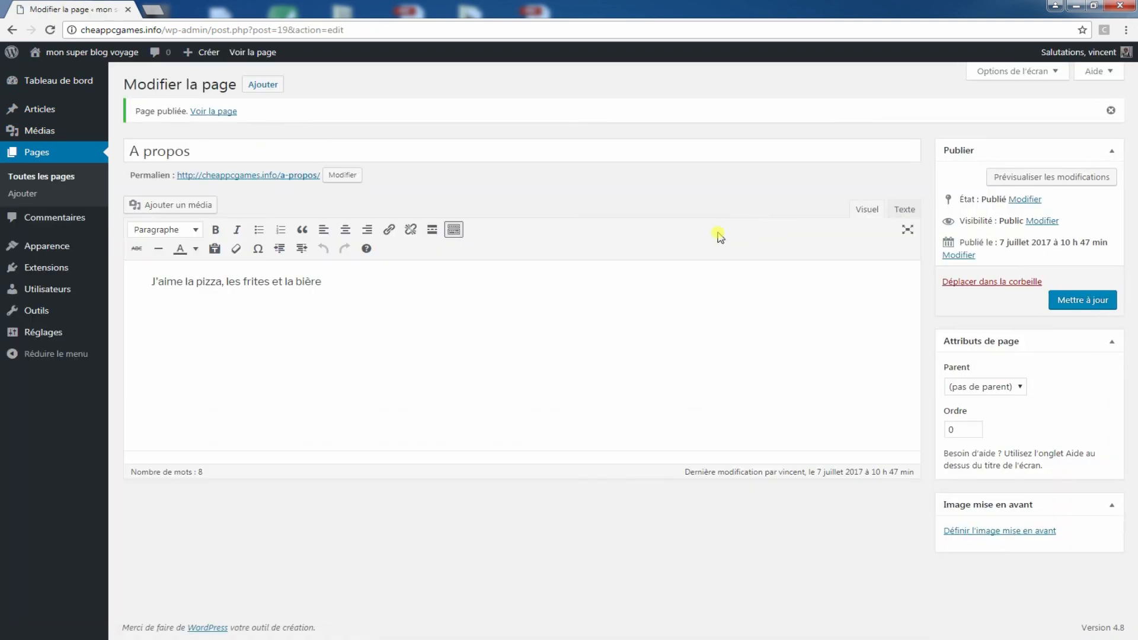
{"action": "middle_click", "coordinate": [275, 178]}
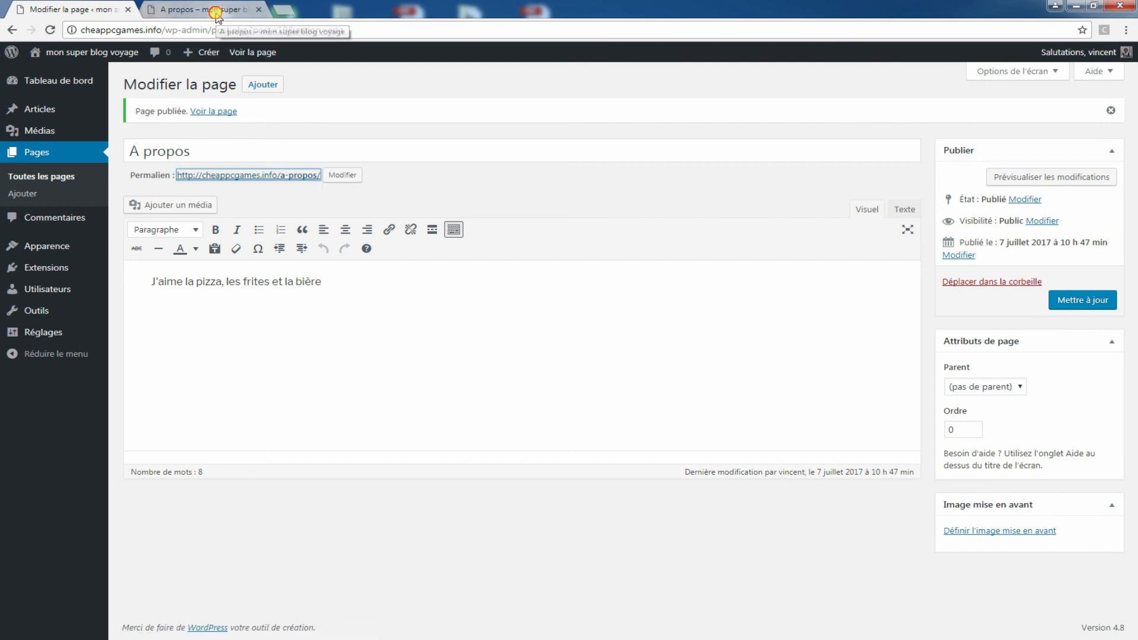
{"action": "left_click", "coordinate": [217, 12]}
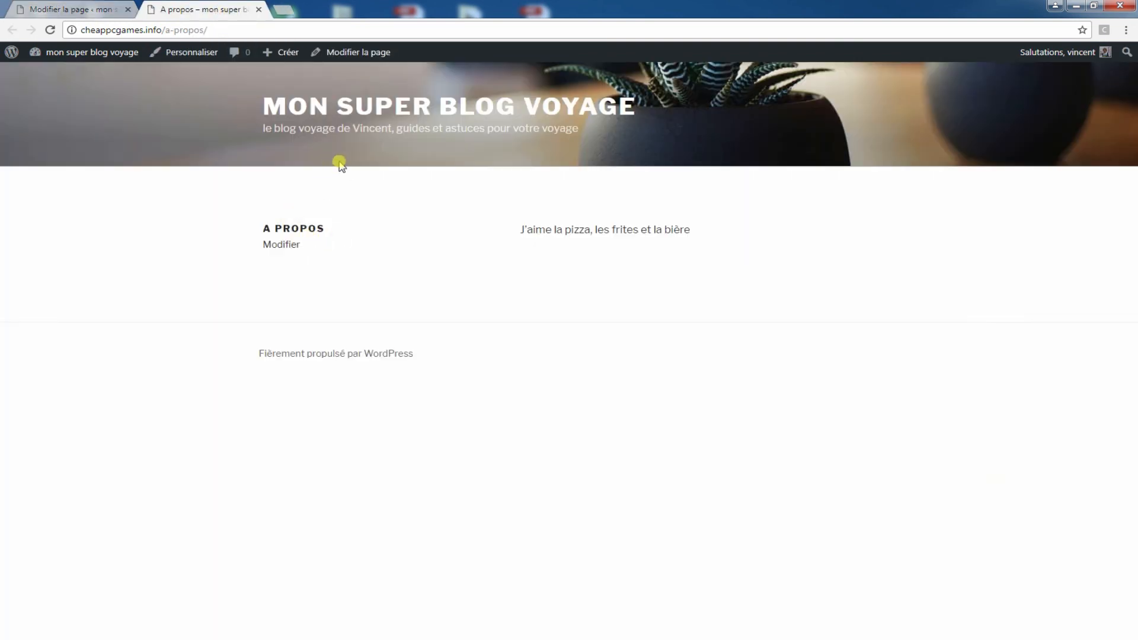